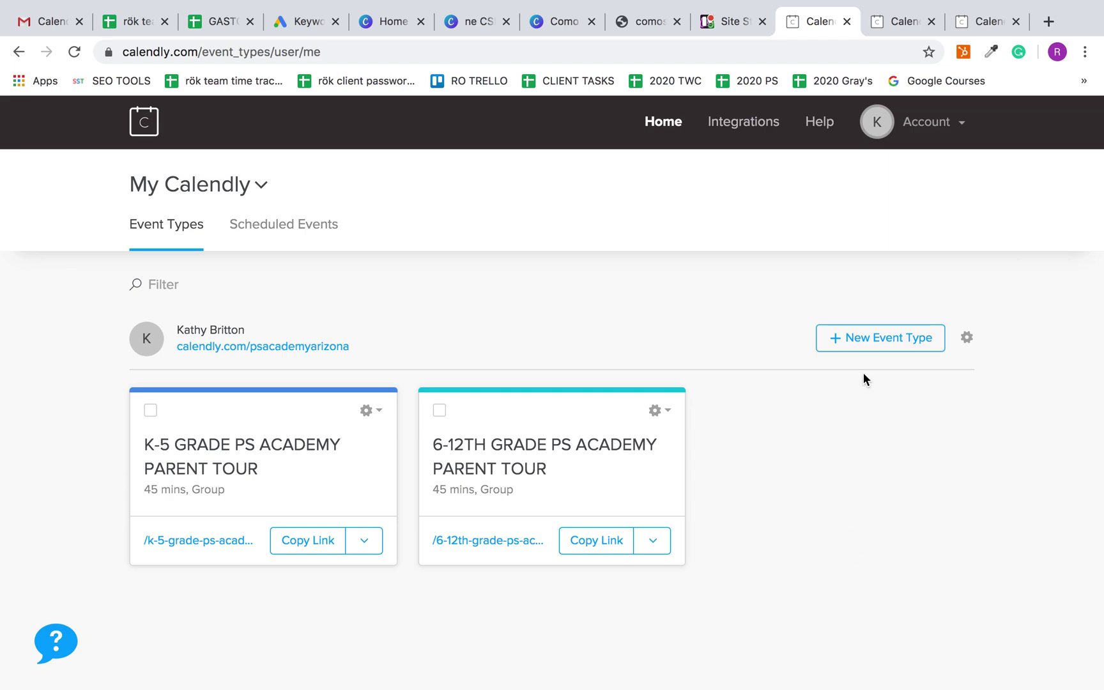
Step: Start a new One-on-One event type named 'PS - meeting'
left_click(881, 345)
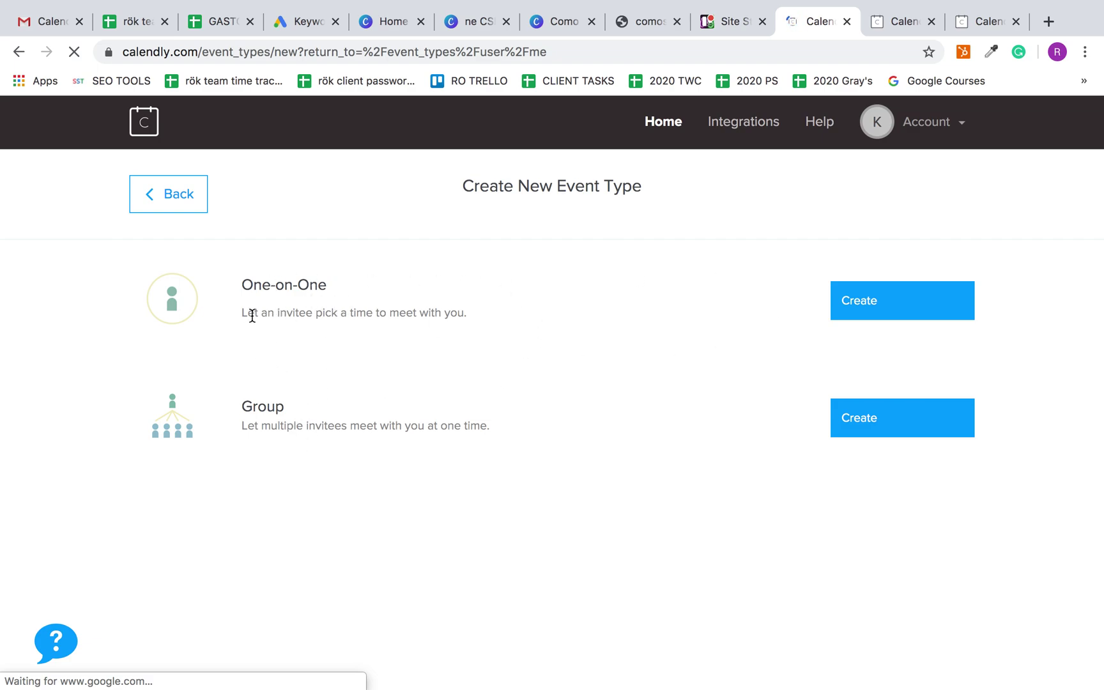
left_click(880, 293)
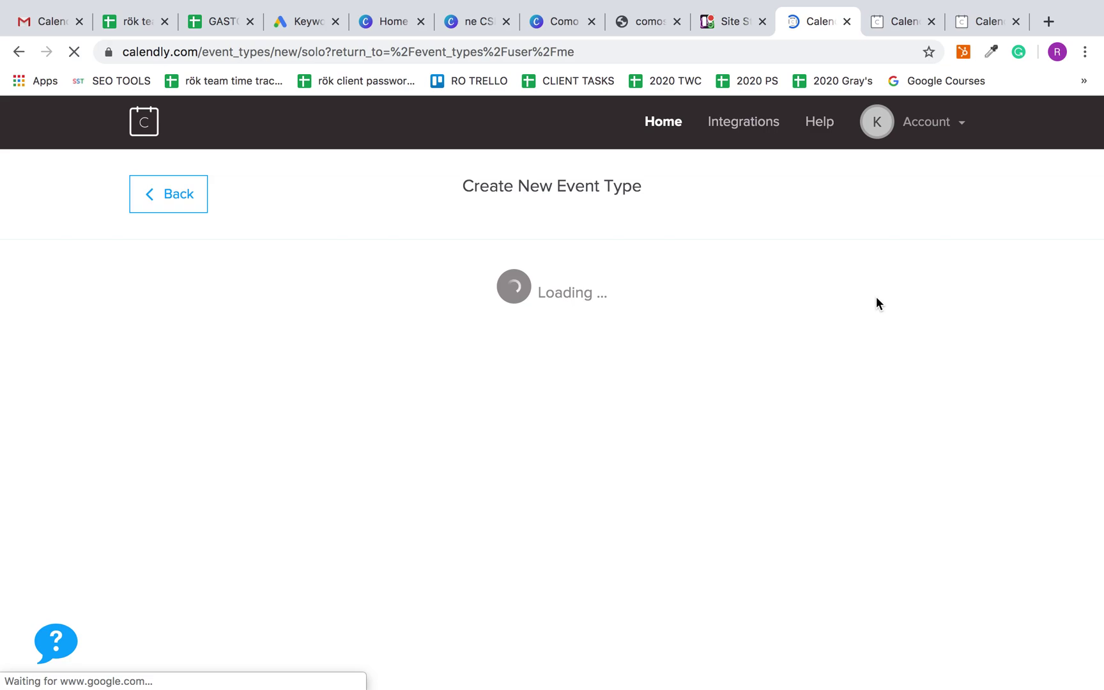
scroll(587, 461, "down", 2)
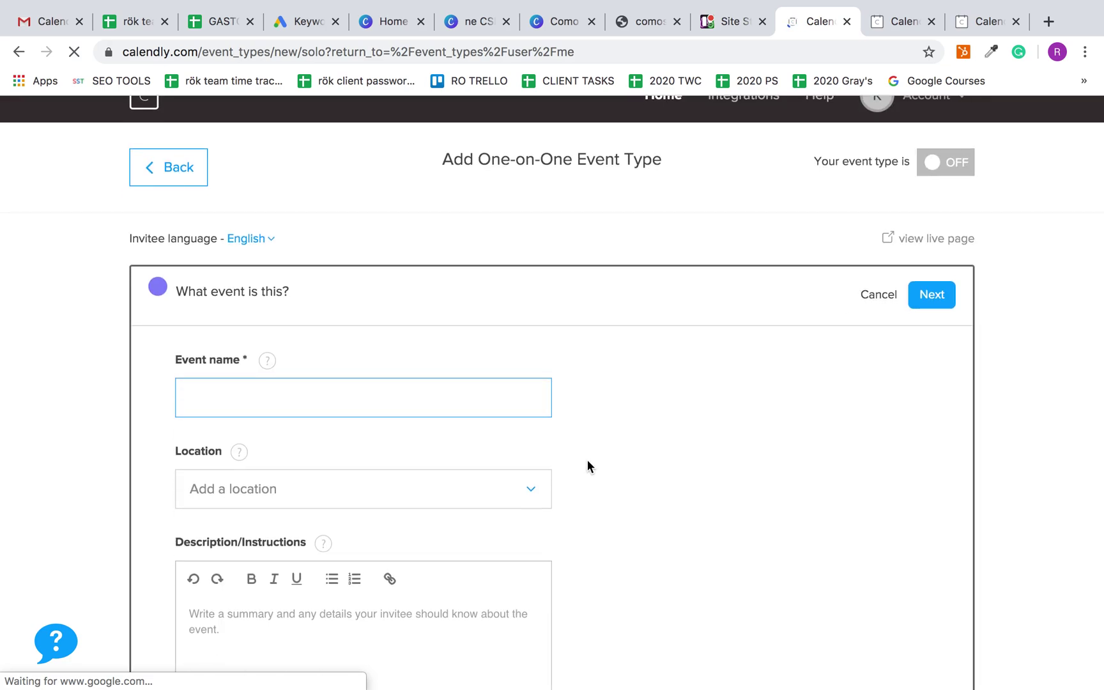
scroll(590, 460, "down", 2)
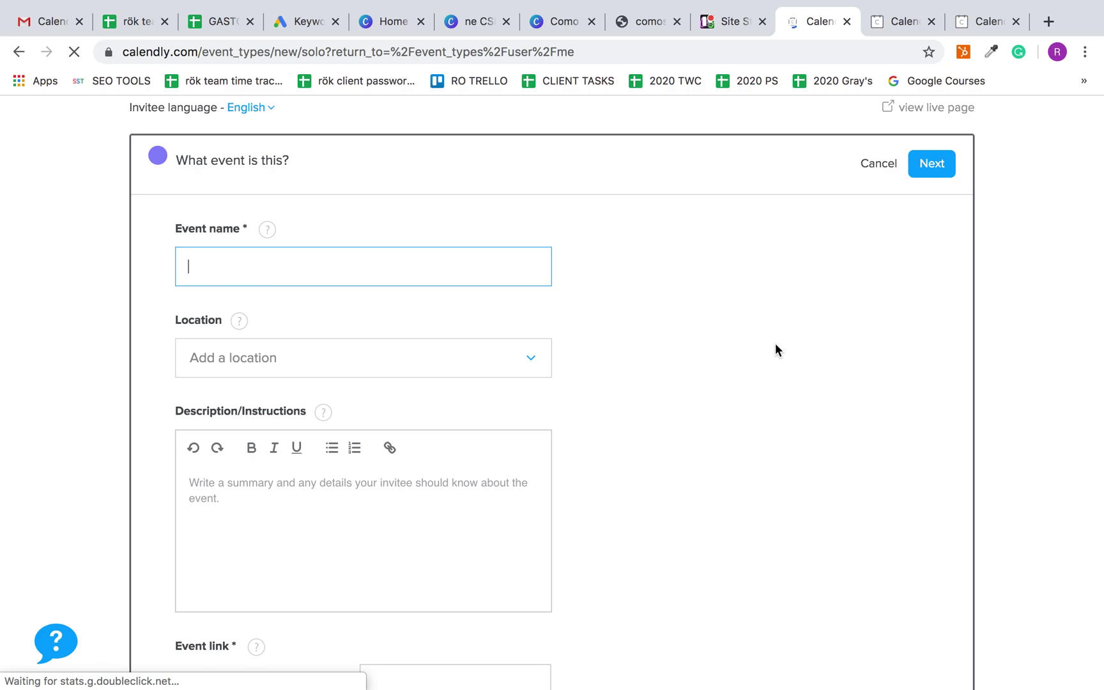
type("PS ")
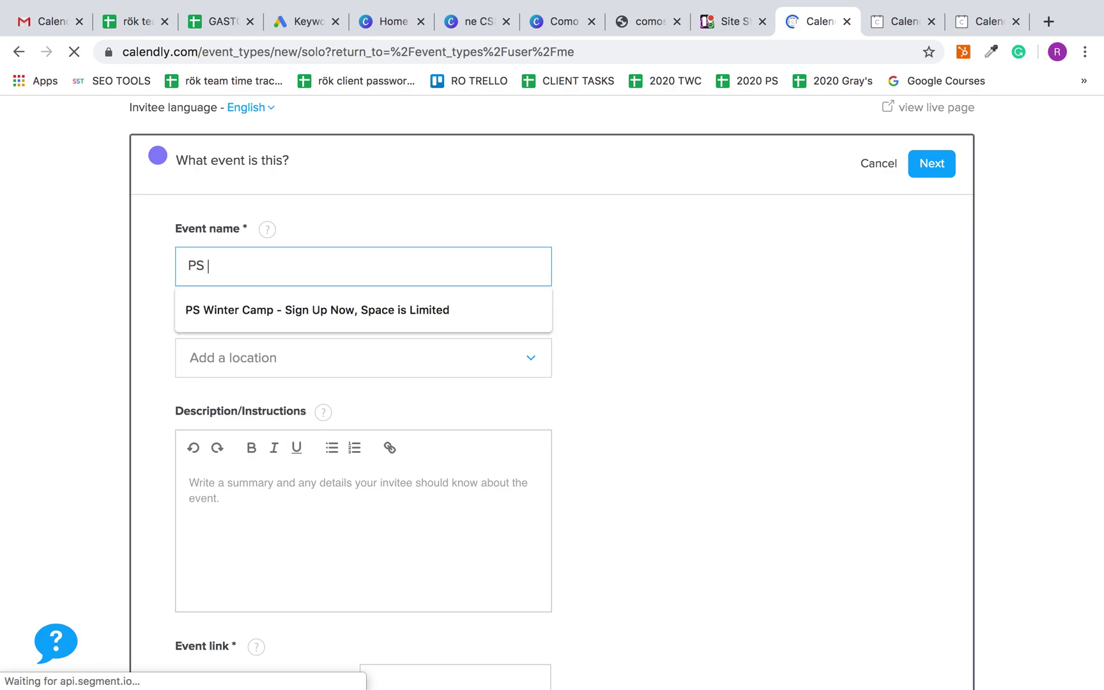
type("- meeting")
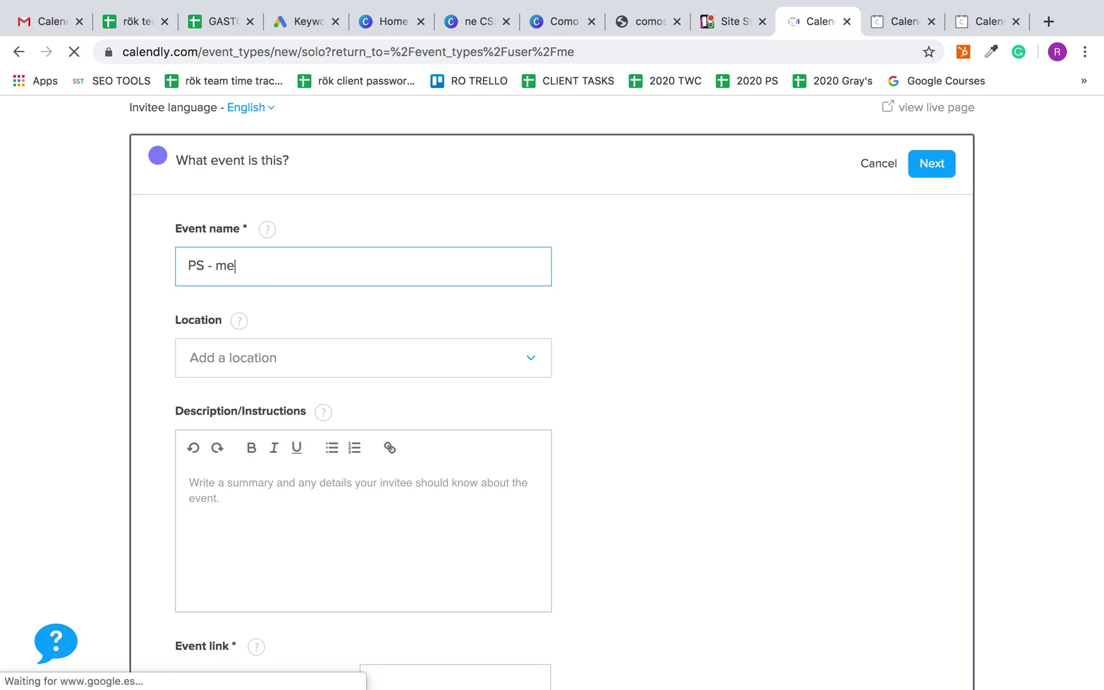
Step: Add Zoom as the location, then remove it so no location is set
left_click(425, 359)
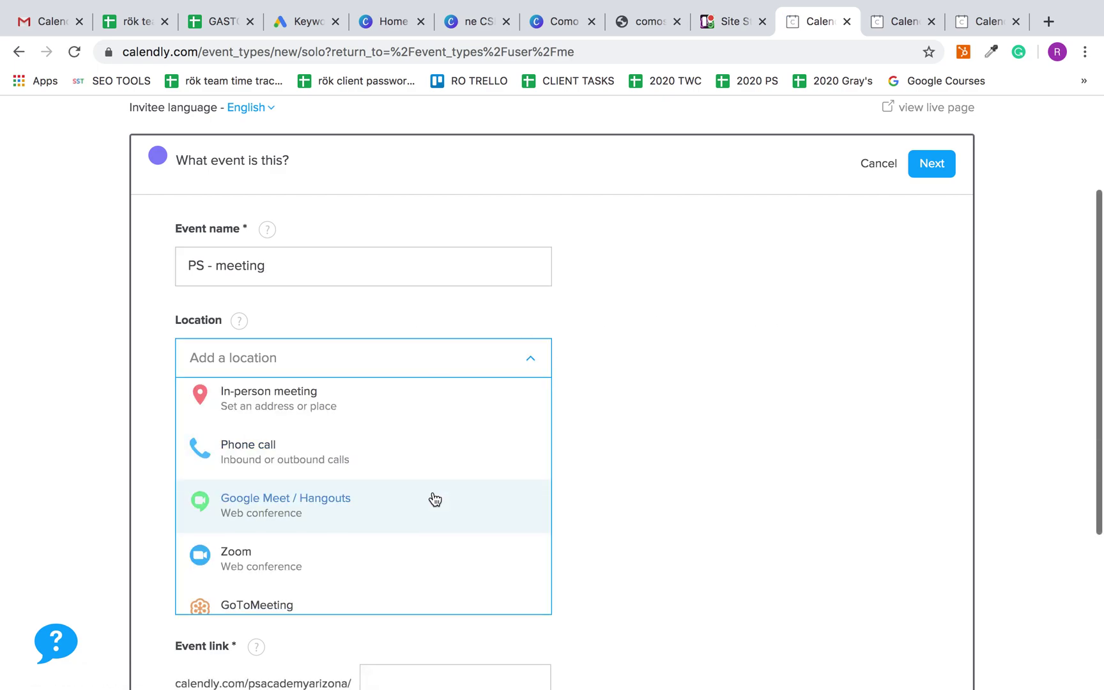
scroll(431, 498, "down", 1)
left_click(395, 525)
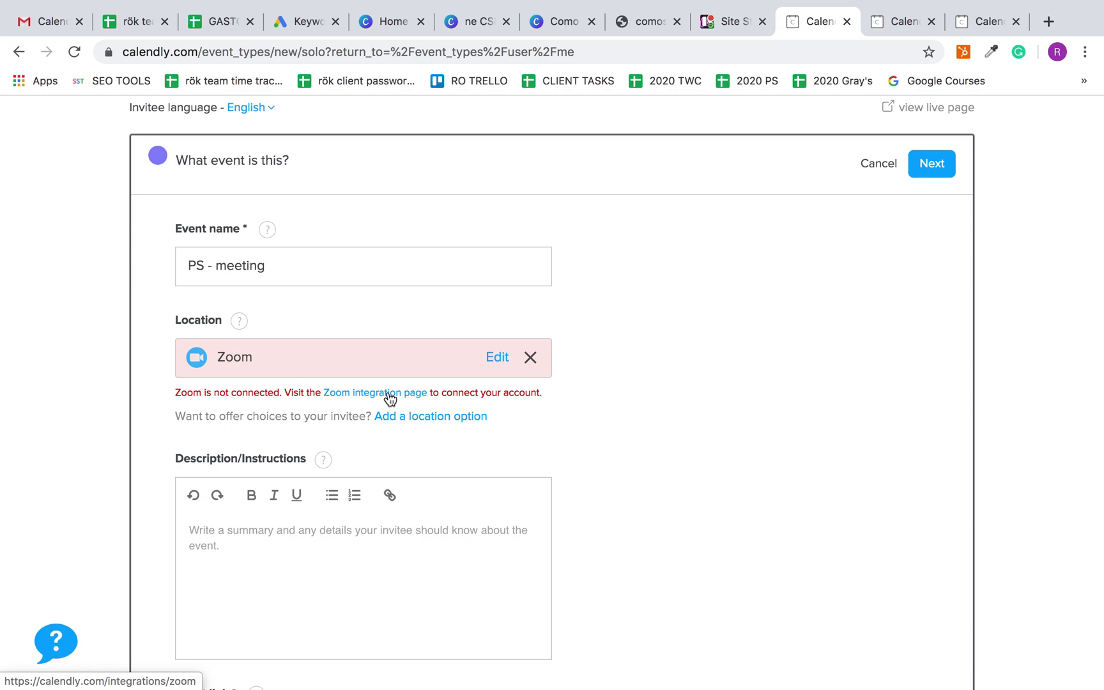
left_click(530, 363)
Step: Set a custom location 'Zoom meeting (Link in calendar!)'
left_click(399, 363)
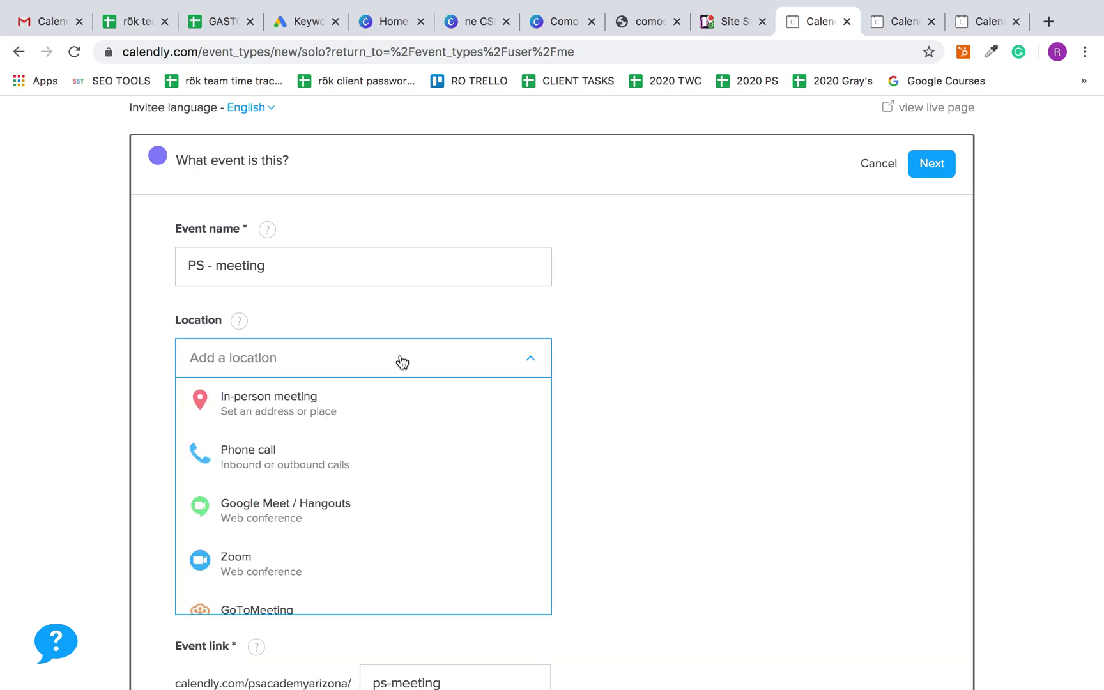
scroll(465, 507, "down", 2)
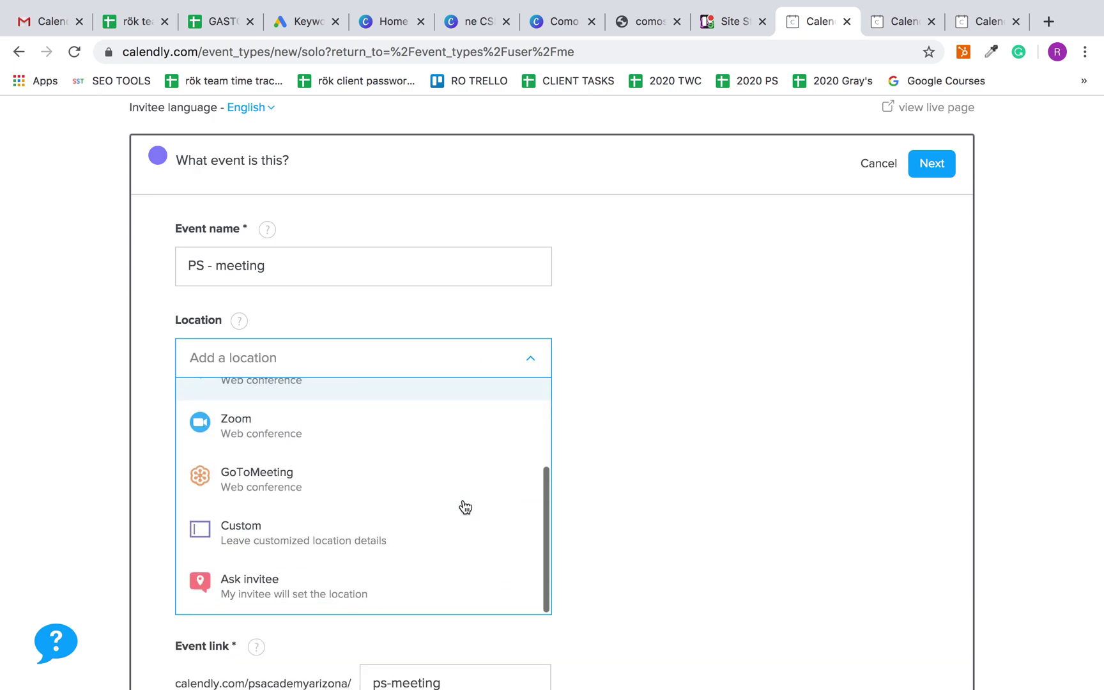
left_click(439, 539)
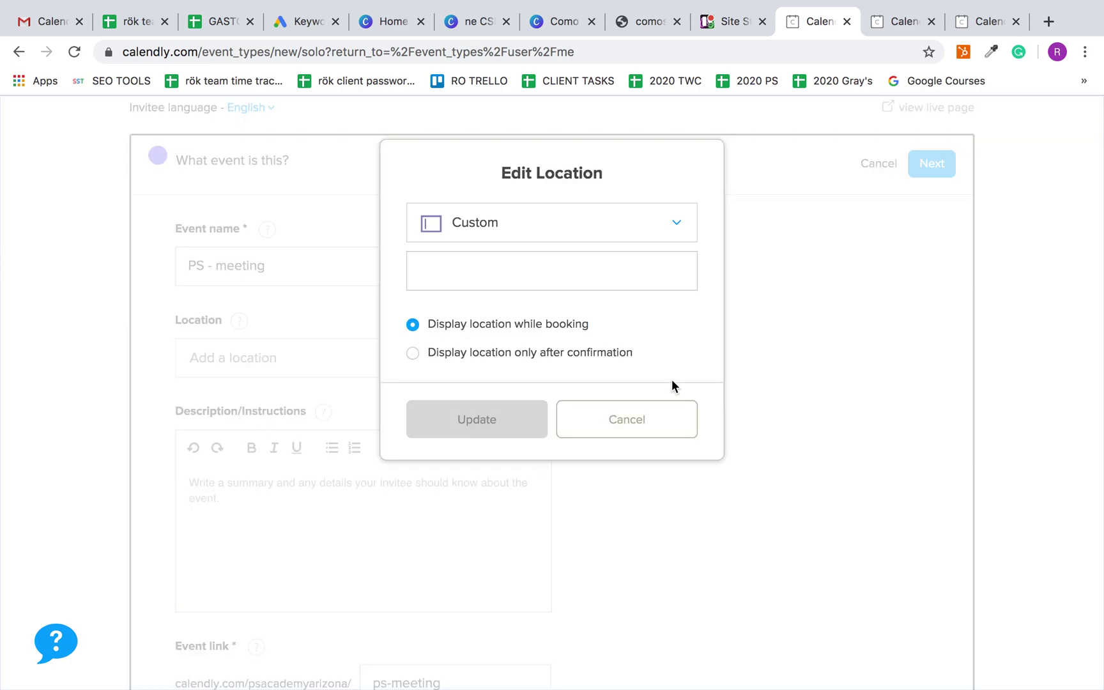
left_click(540, 275)
type("Z")
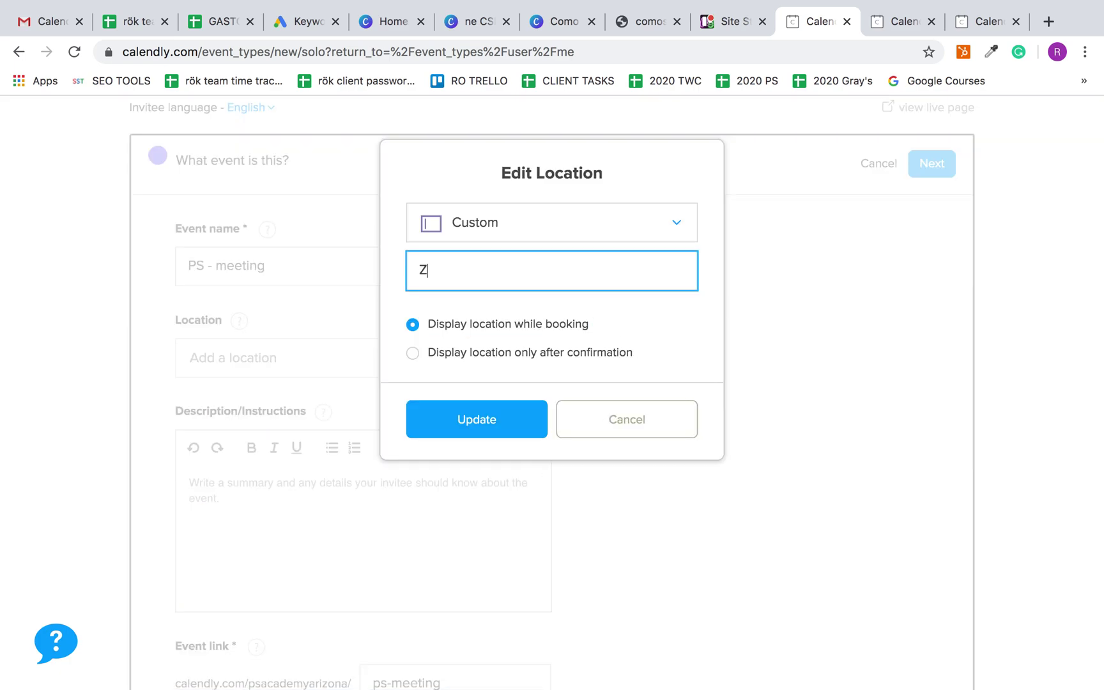
type("oom meeting (Link in calendar")
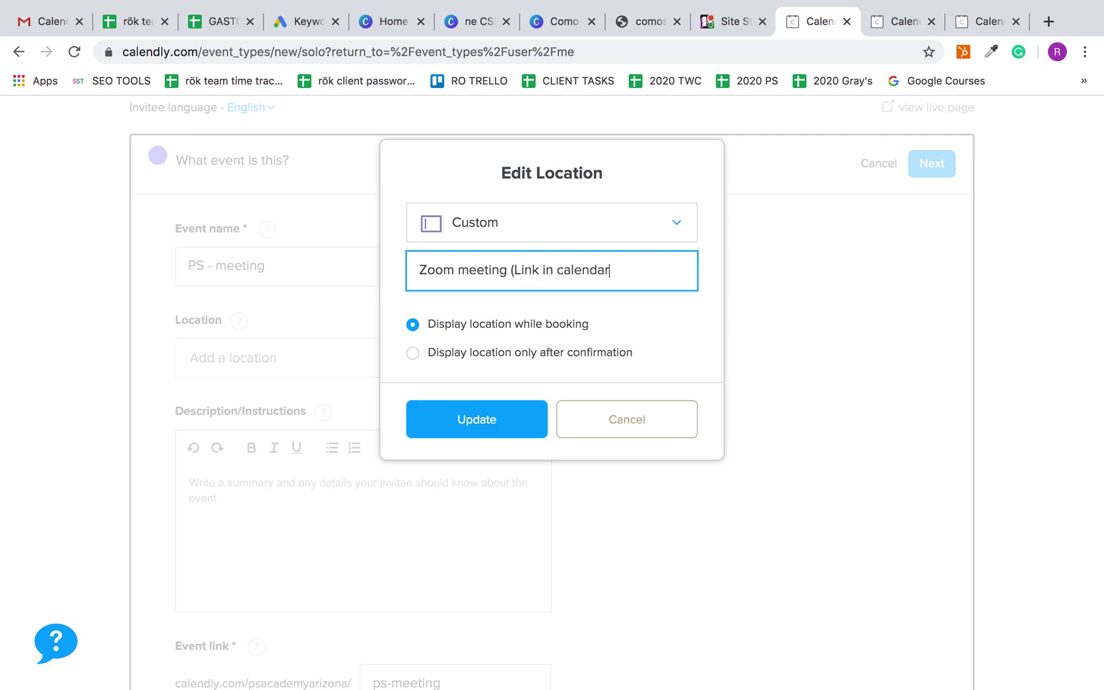
type("!)")
left_click(514, 429)
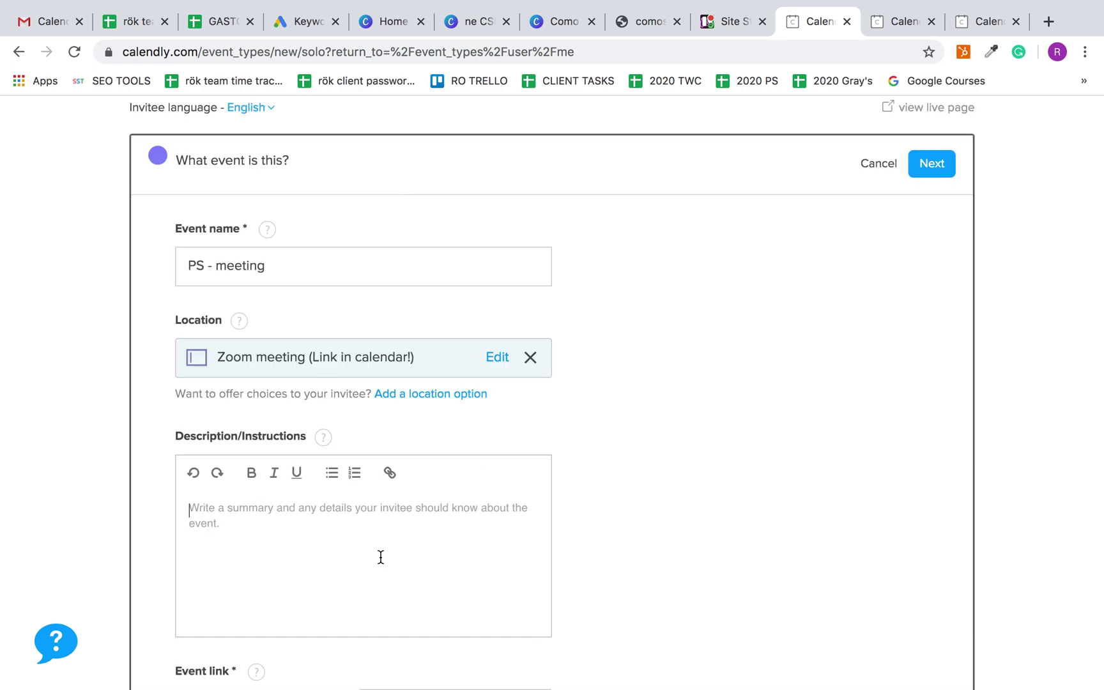
Step: Add the description 'Zoom link Instructions step by step', change the event link to one-on-one, and continue
type("Zoom link ")
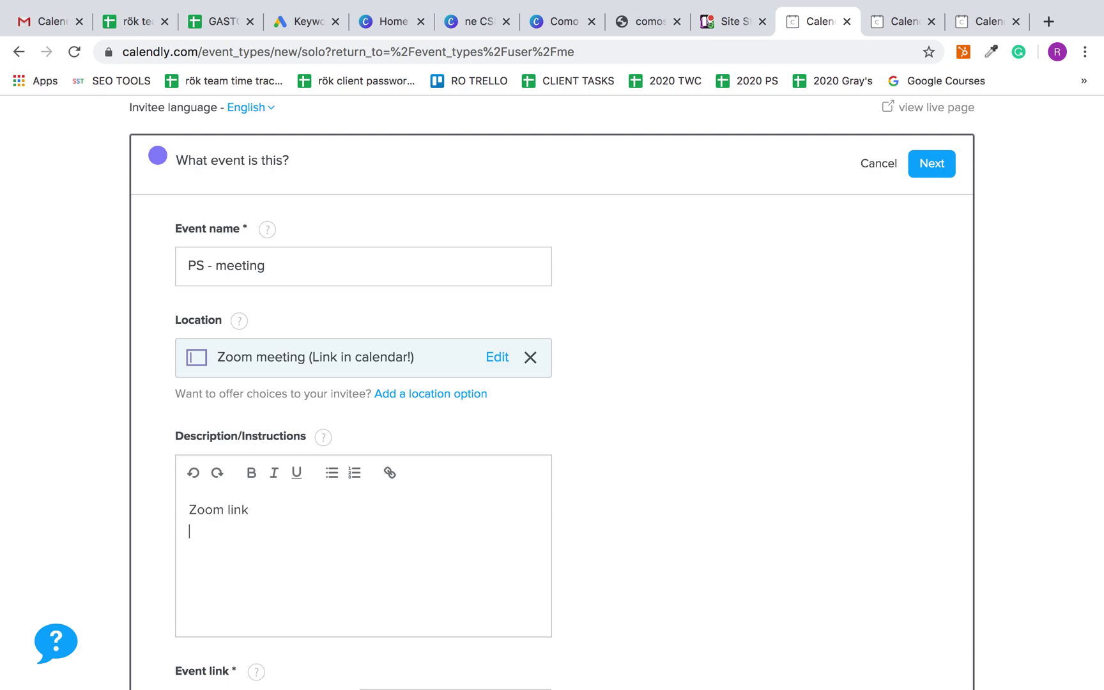
type("Instructions step b")
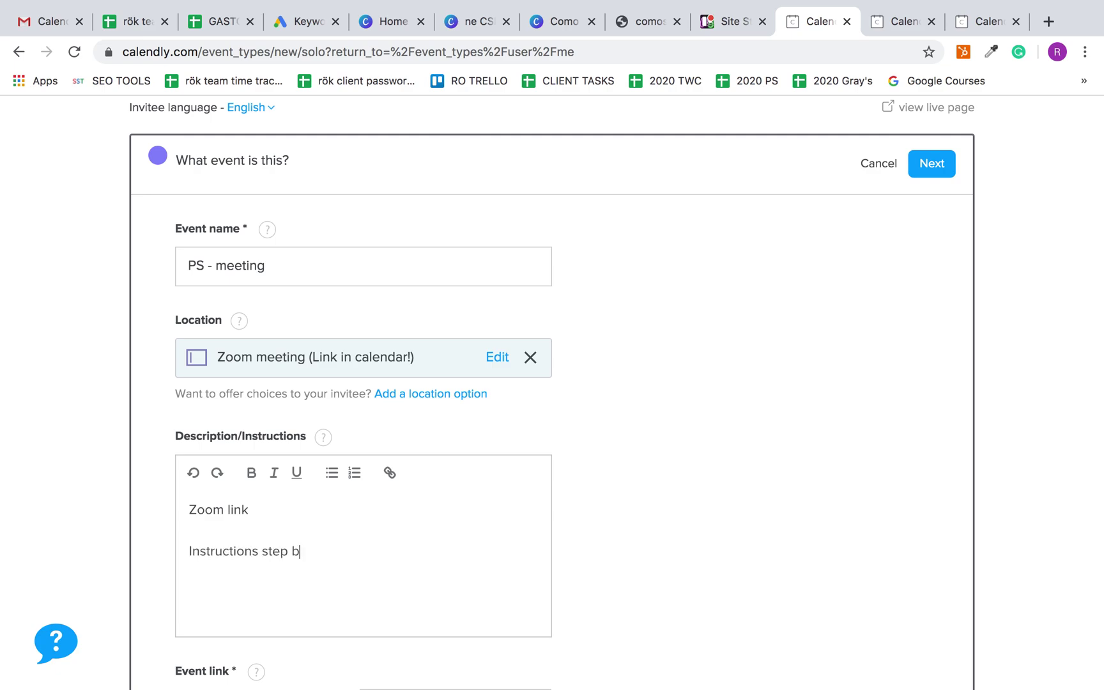
type("y steps")
key("BackSpace")
scroll(621, 513, "down", 5)
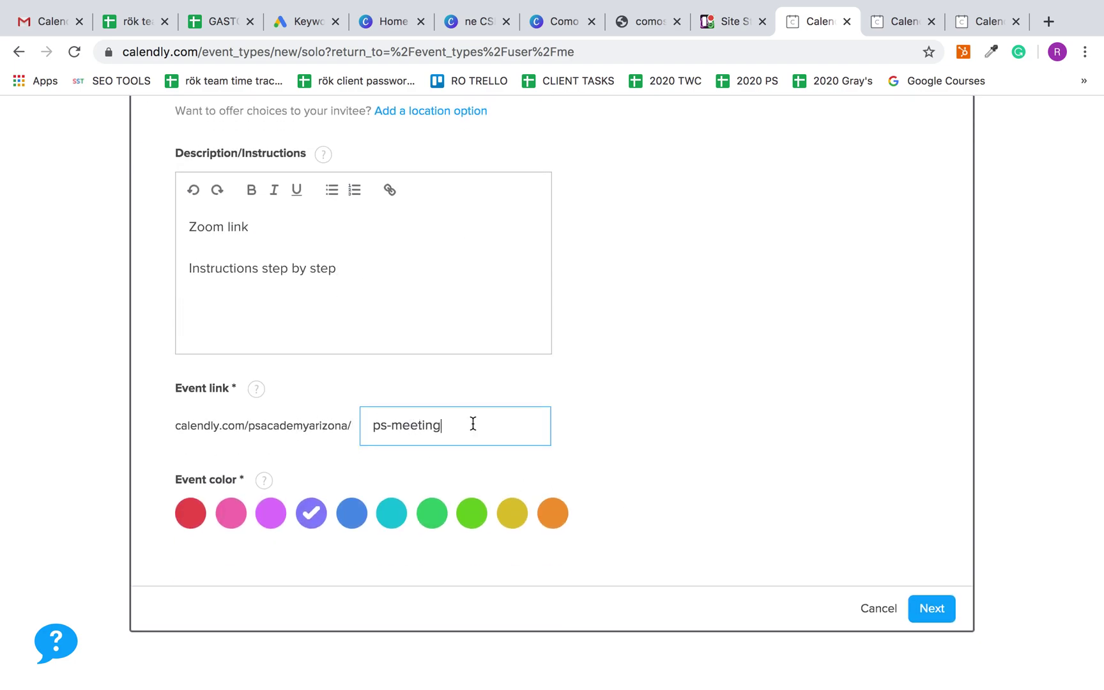
left_click_drag(476, 425, 300, 422)
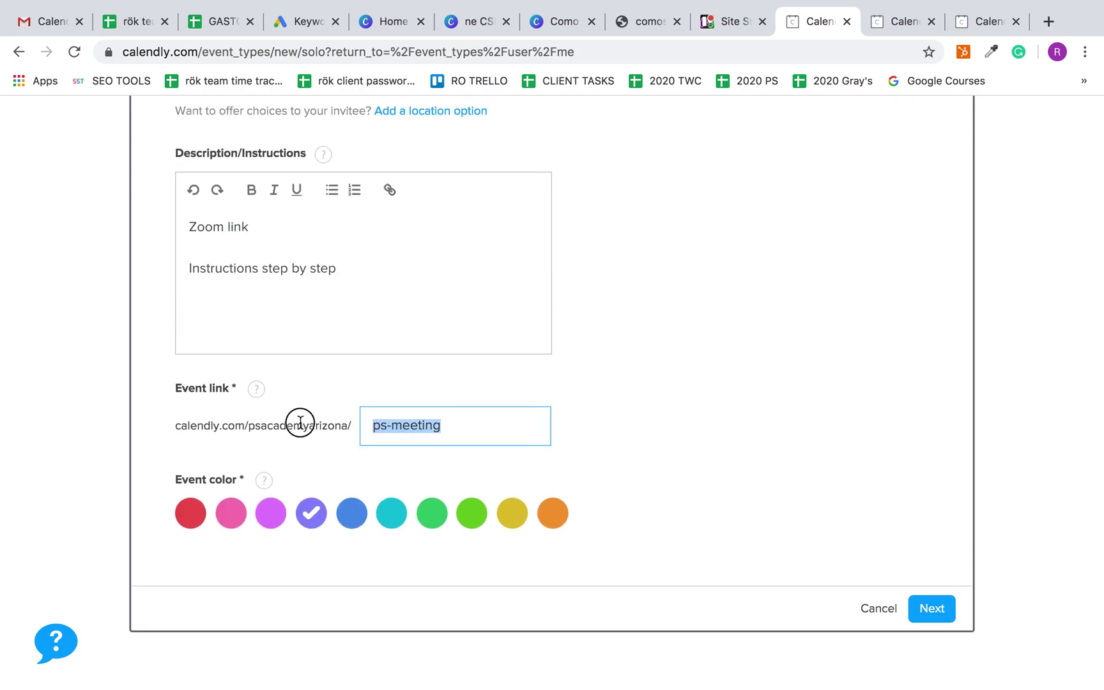
double_click(505, 432)
left_click(505, 432)
type("one-on-on")
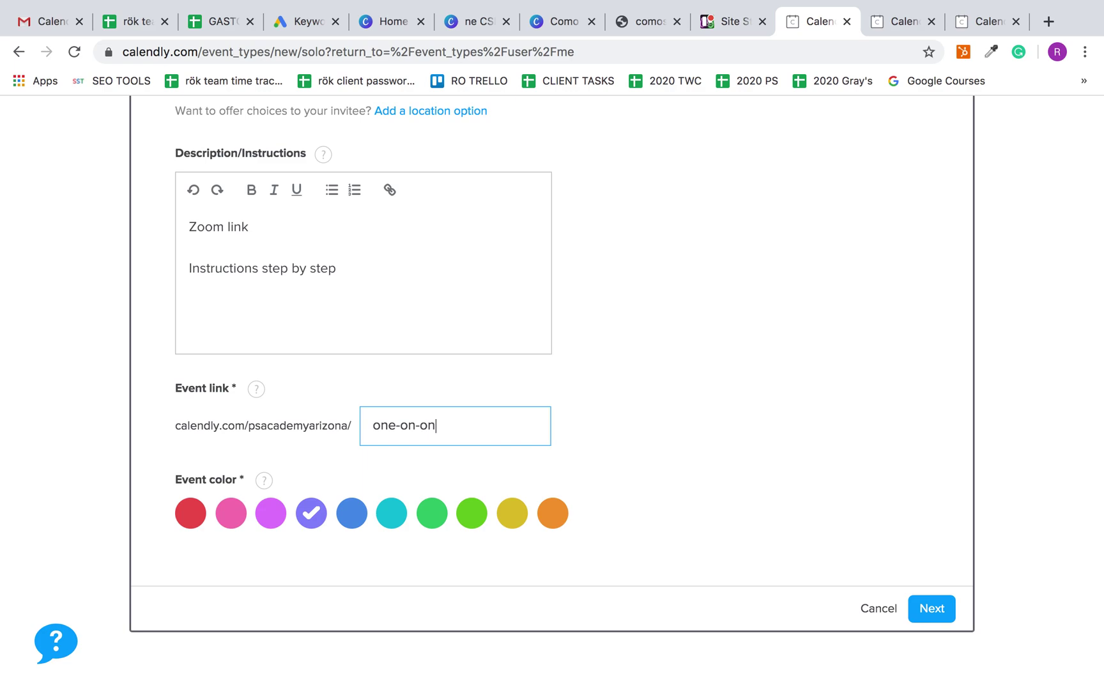
type("e")
left_click(950, 614)
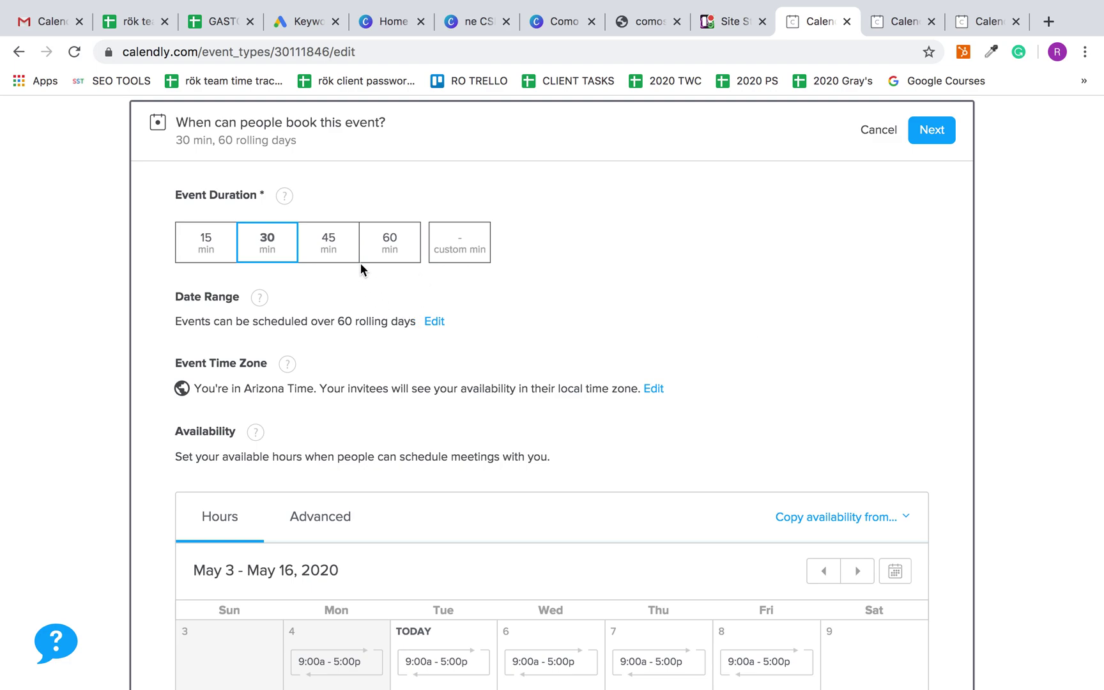
Step: Choose the 45 min event duration and scroll down to Availability
left_click(332, 248)
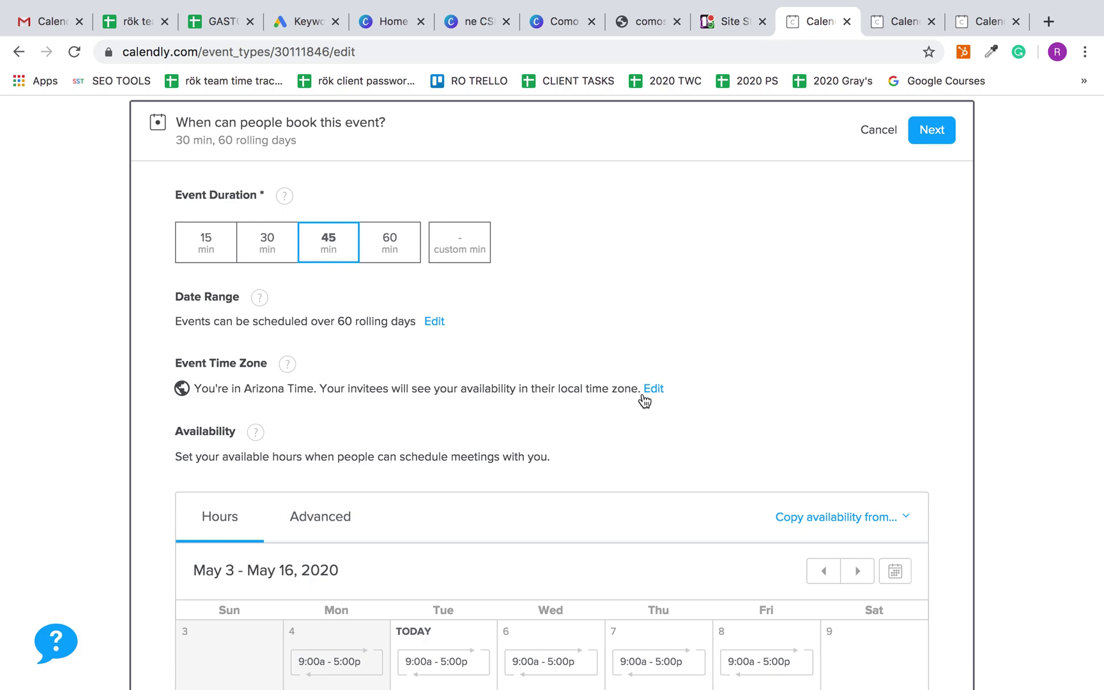
scroll(407, 296, "down", 1)
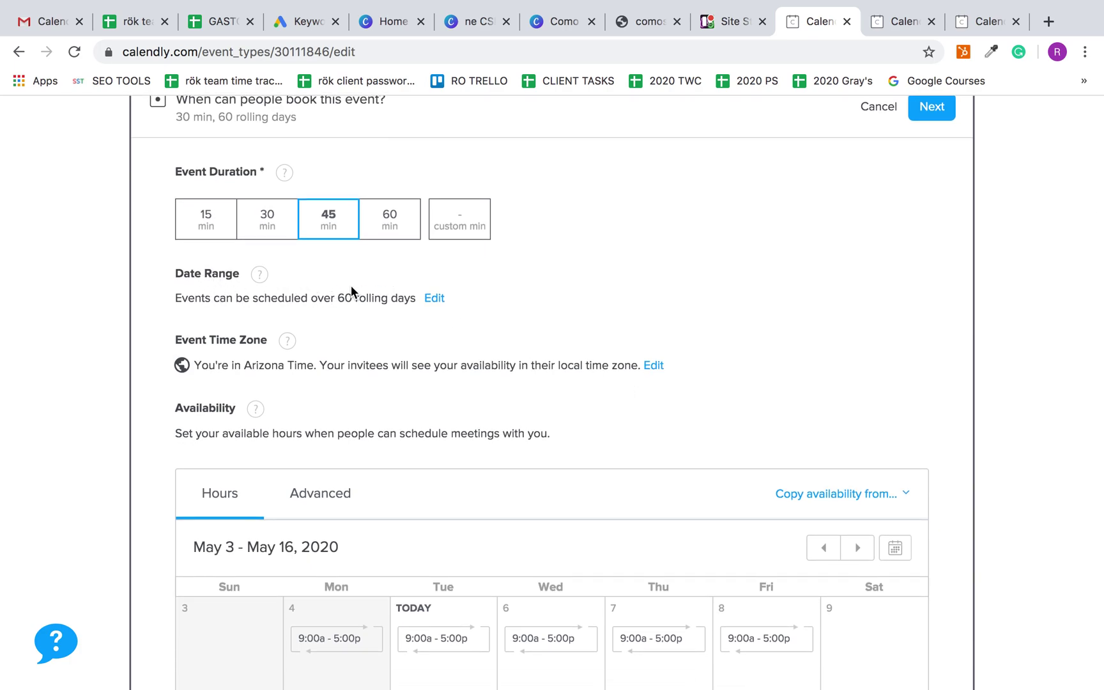
scroll(318, 296, "down", 3)
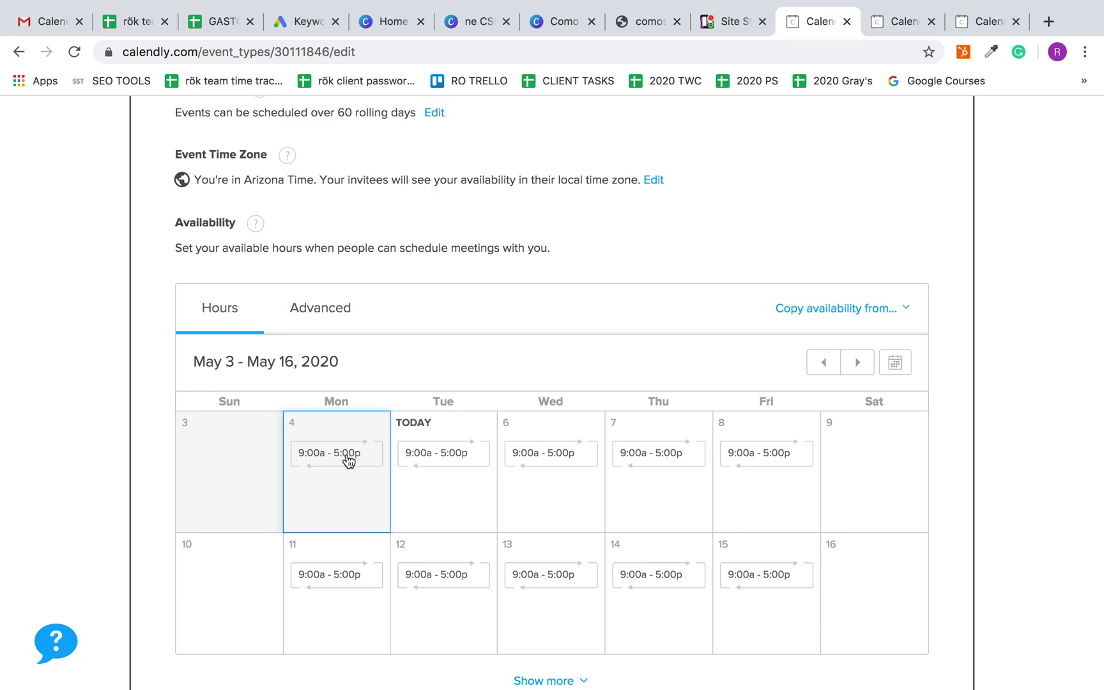
Step: Mark all Mondays as unavailable
left_click(326, 472)
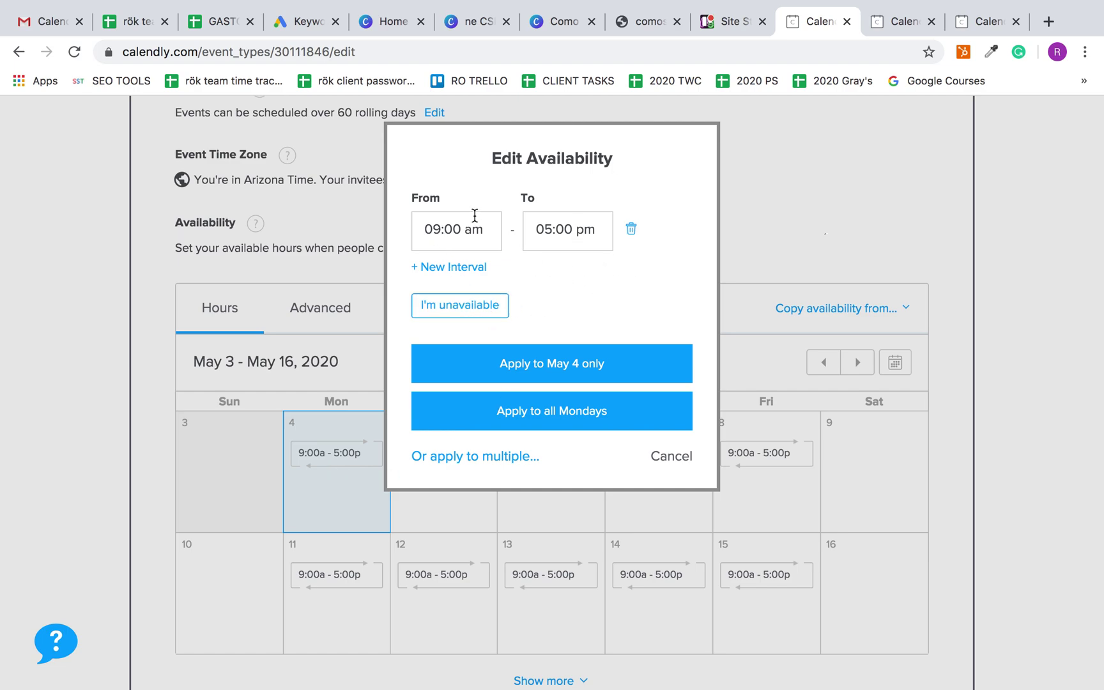
left_click(451, 266)
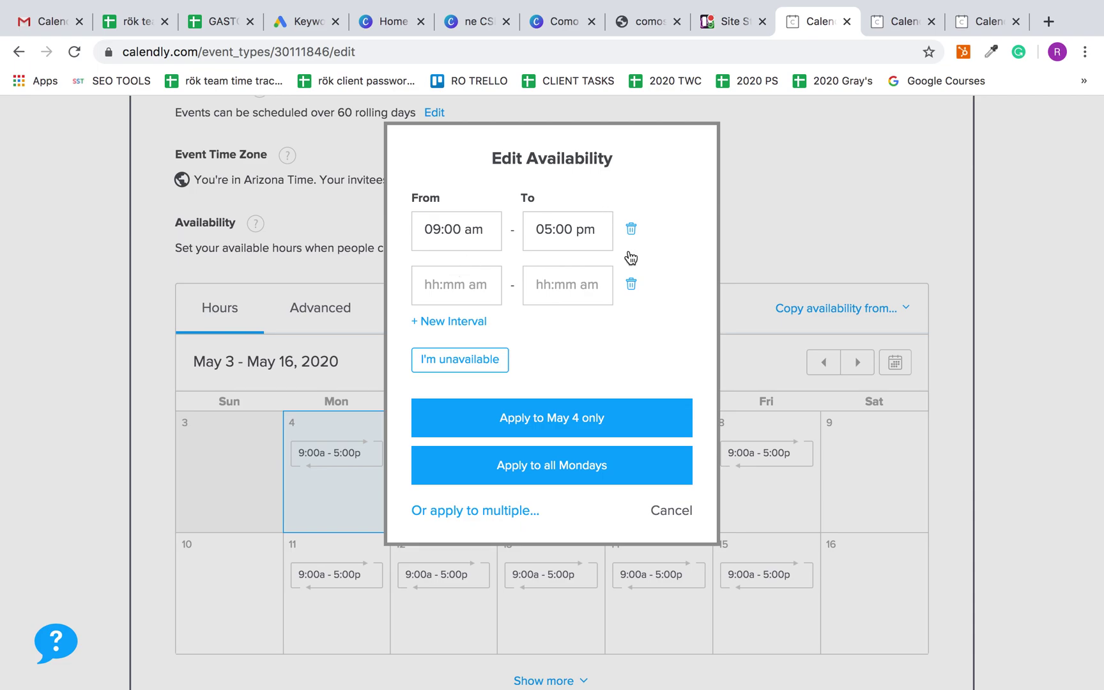
left_click(631, 286)
left_click(466, 305)
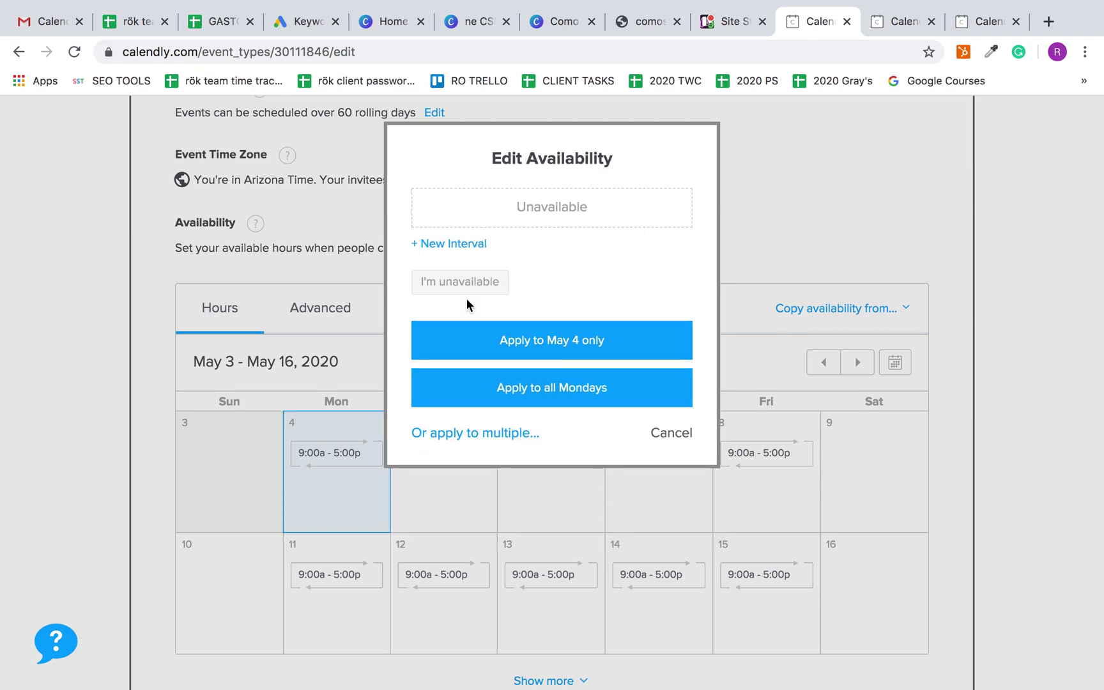
left_click(582, 387)
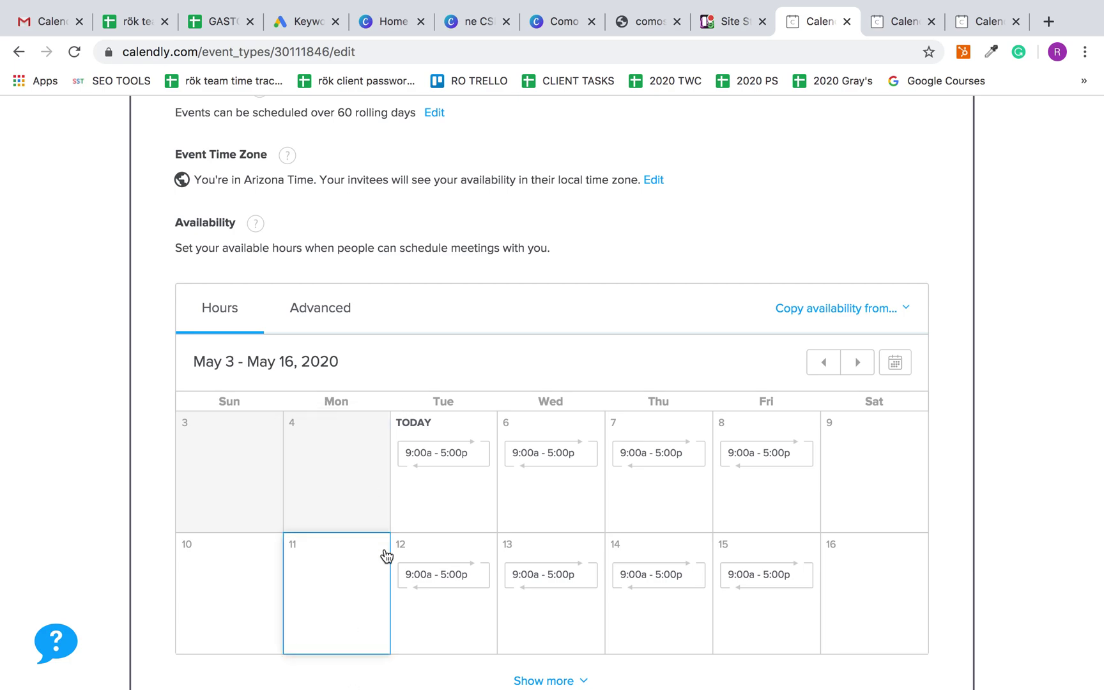
Step: Change Tuesday's hours to 11:00a–12:00p
left_click(472, 470)
left_click_drag(435, 228, 444, 231)
type("11:00 am")
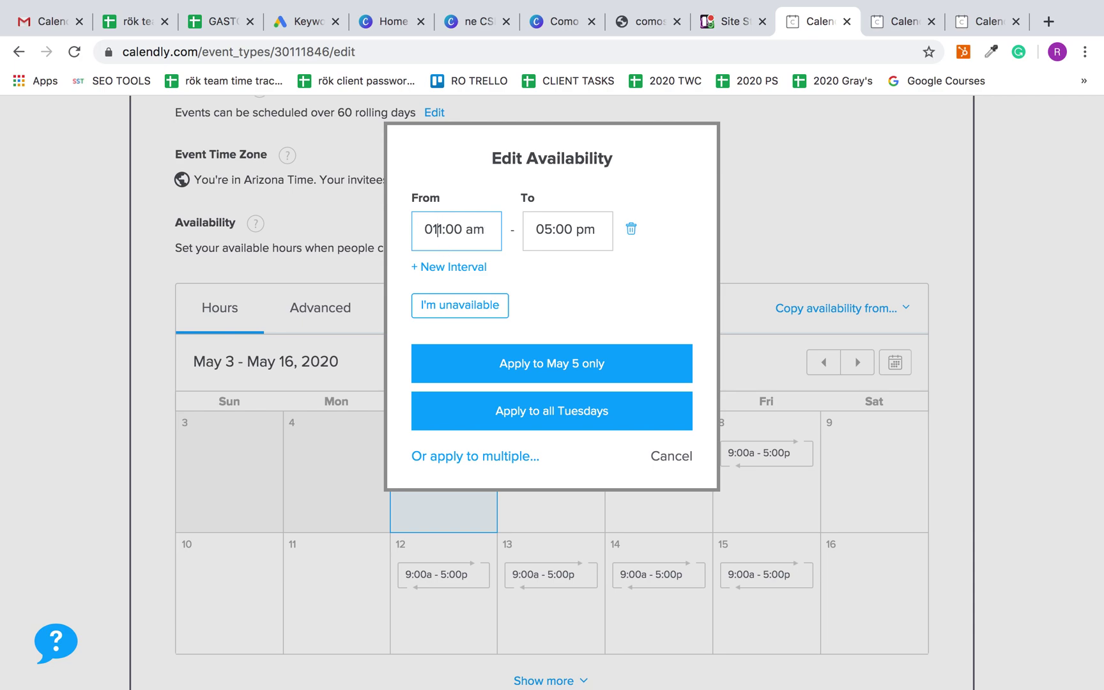
key("Left")
key("Left")
key("BackSpace")
left_click(528, 228)
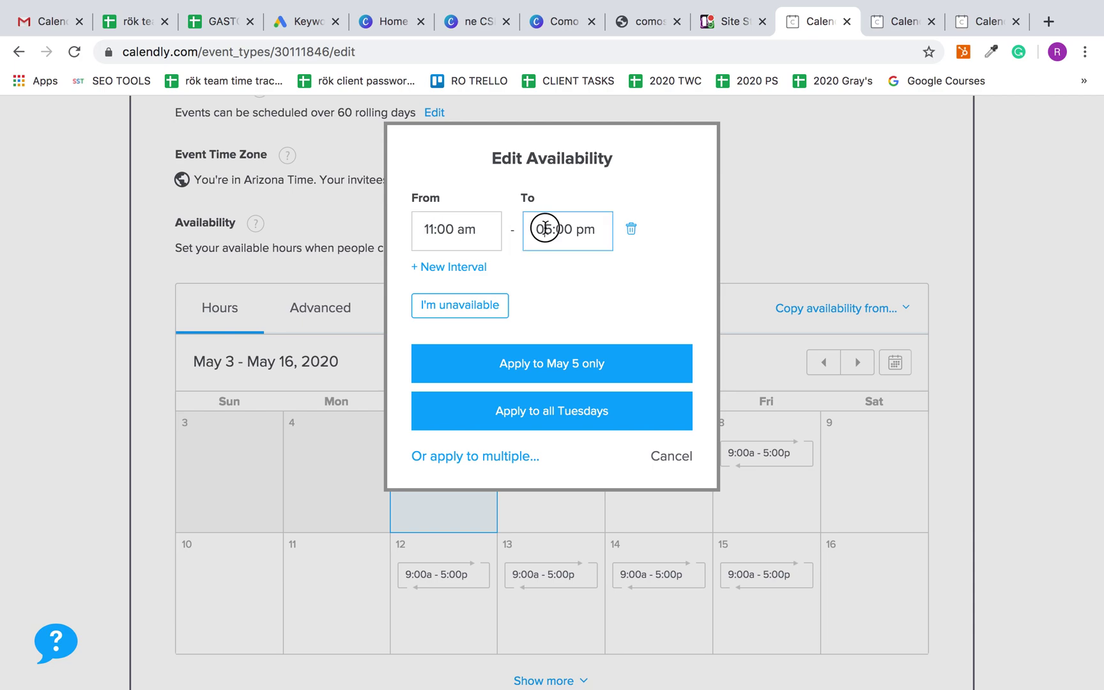
left_click_drag(551, 229, 526, 229)
type("12")
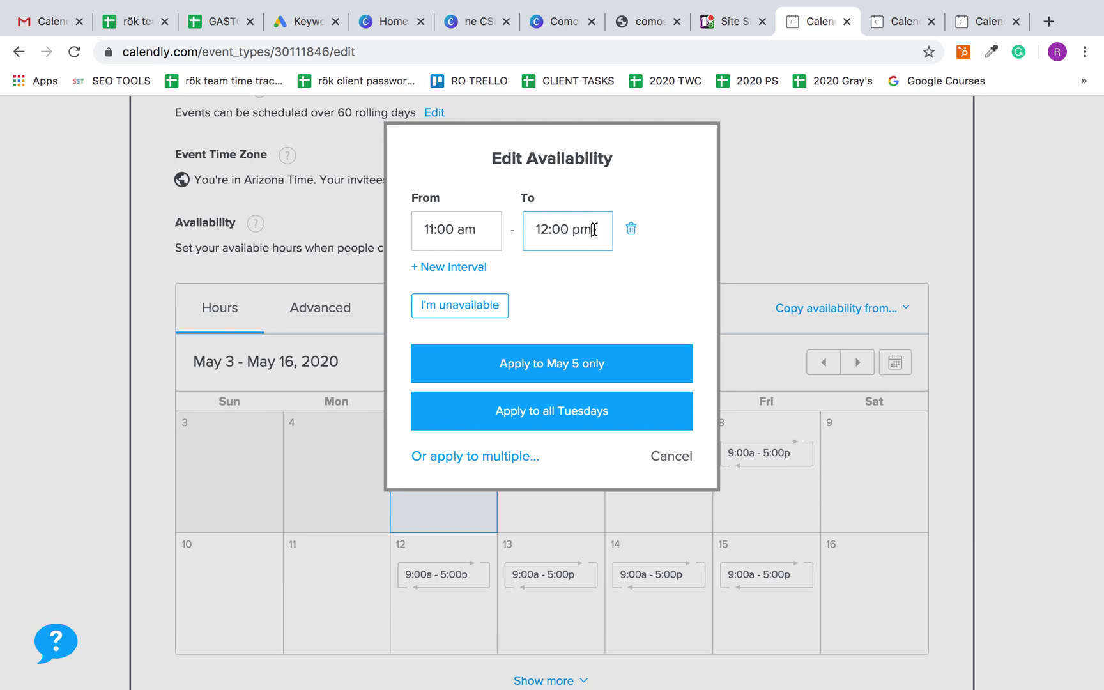
Step: Add a second Tuesday interval 2:00p–3:00p and apply both intervals to all Tuesdays
left_click(459, 266)
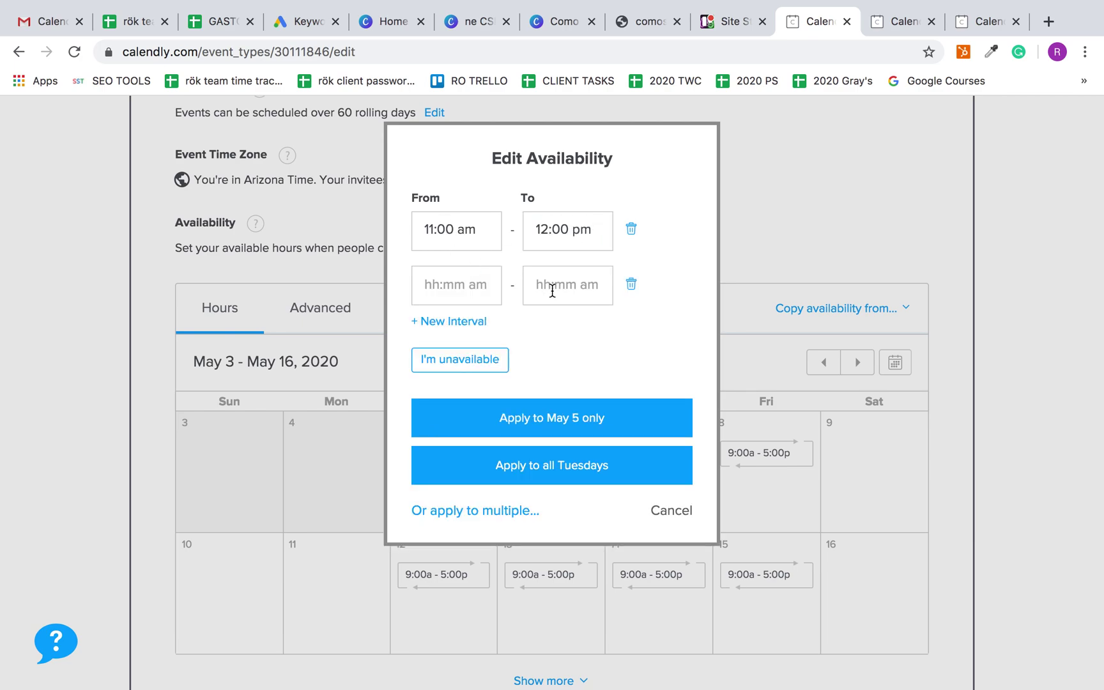
left_click(470, 288)
type("2")
left_click(540, 291)
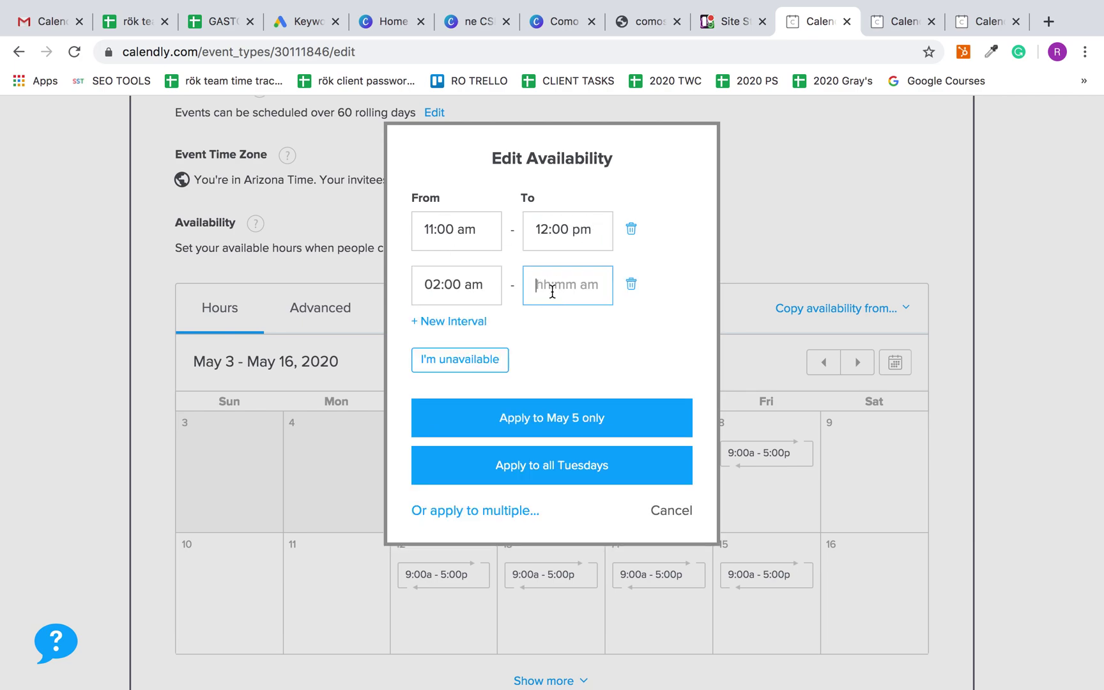
type("3")
left_click(545, 313)
left_click(495, 289)
key("BackSpace")
key("BackSpace")
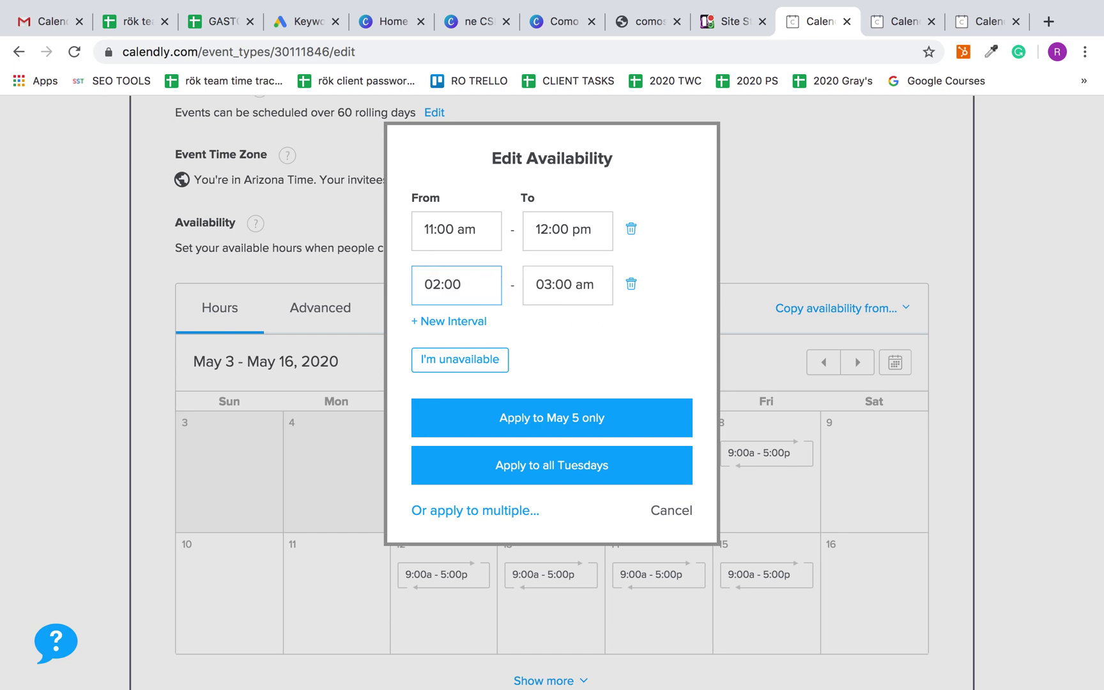
type("pm")
left_click(602, 288)
key("BackSpace")
key("BackSpace")
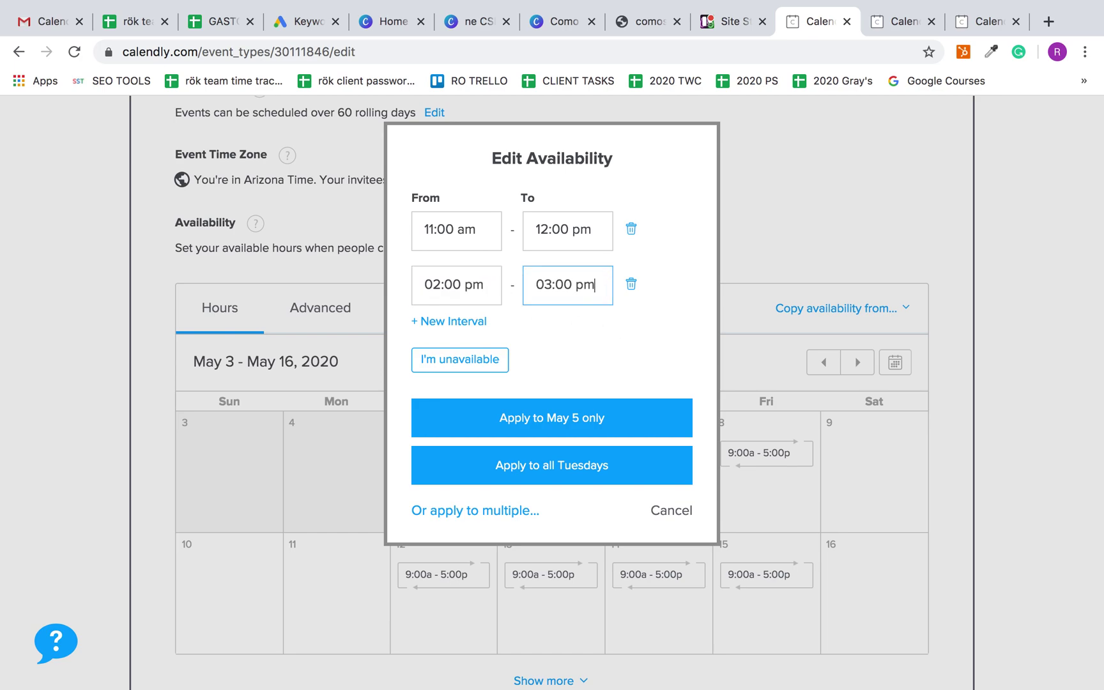
left_click(587, 476)
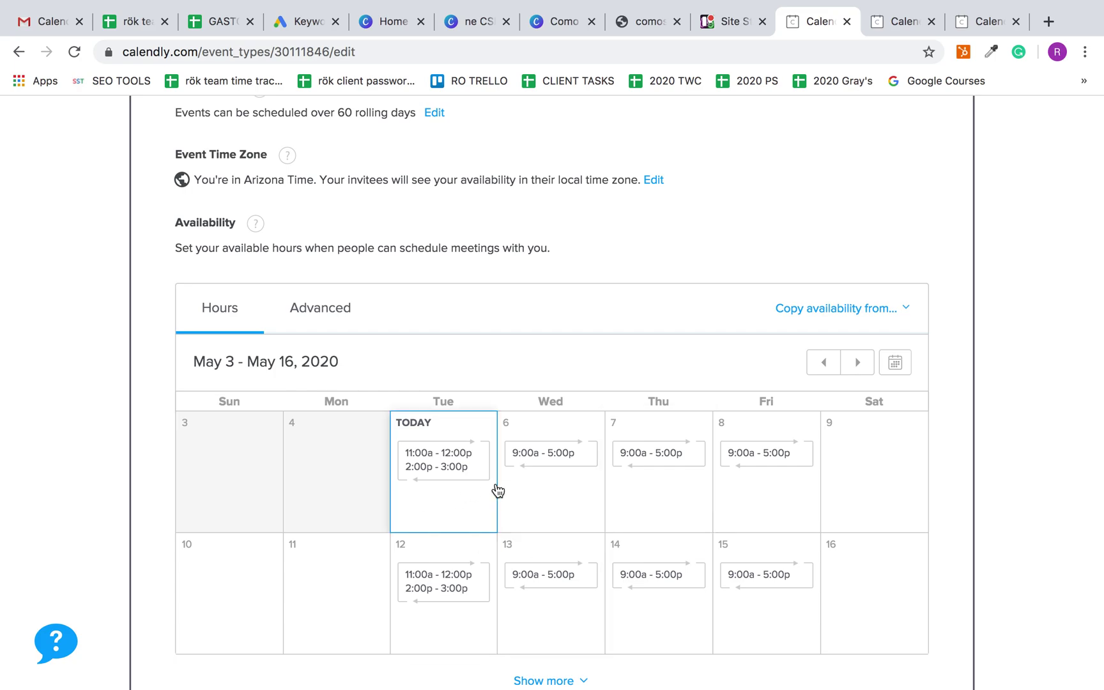
Step: Mark all Wednesdays, Thursdays and Fridays as unavailable
left_click(587, 493)
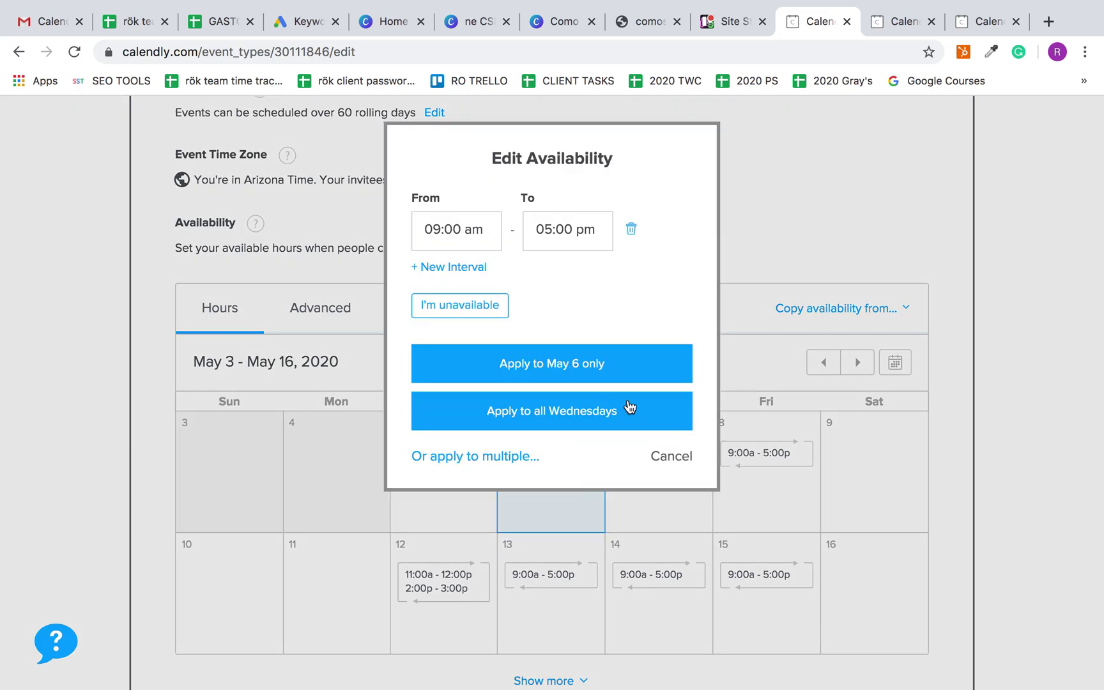
left_click(475, 312)
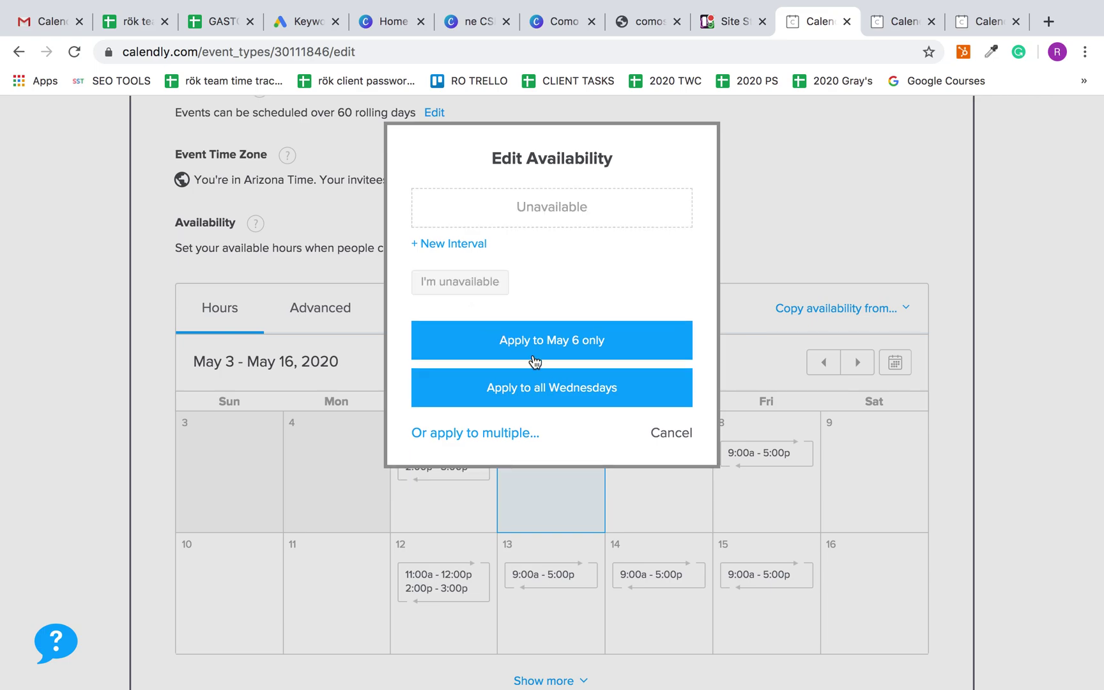
left_click(562, 392)
left_click(657, 458)
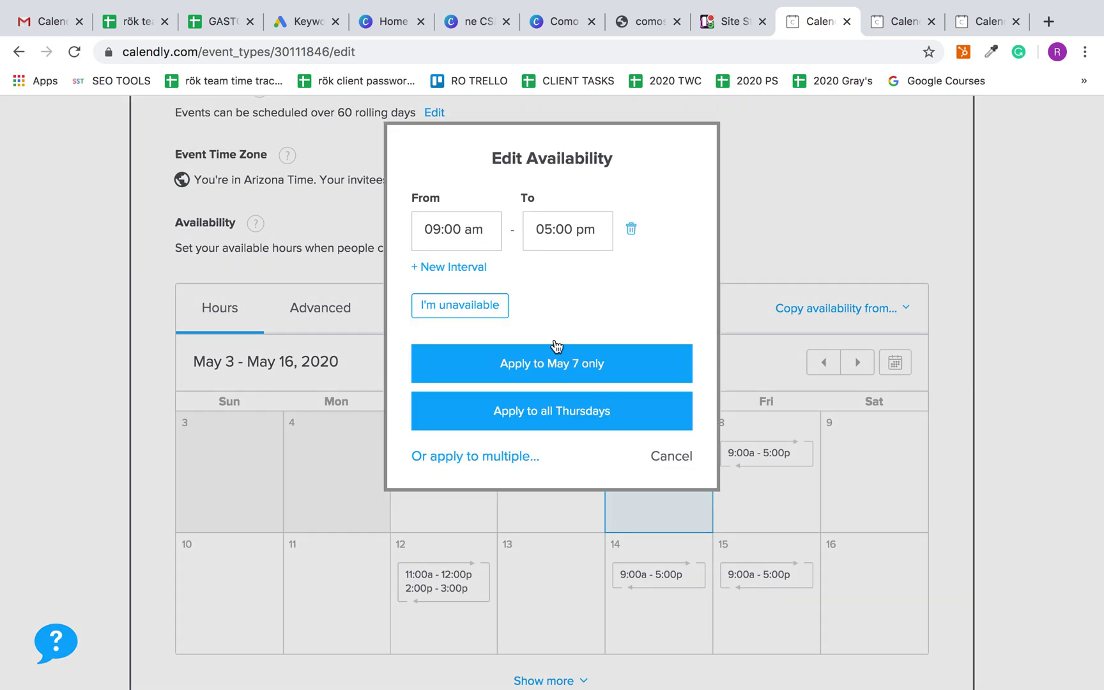
left_click(473, 306)
left_click(540, 396)
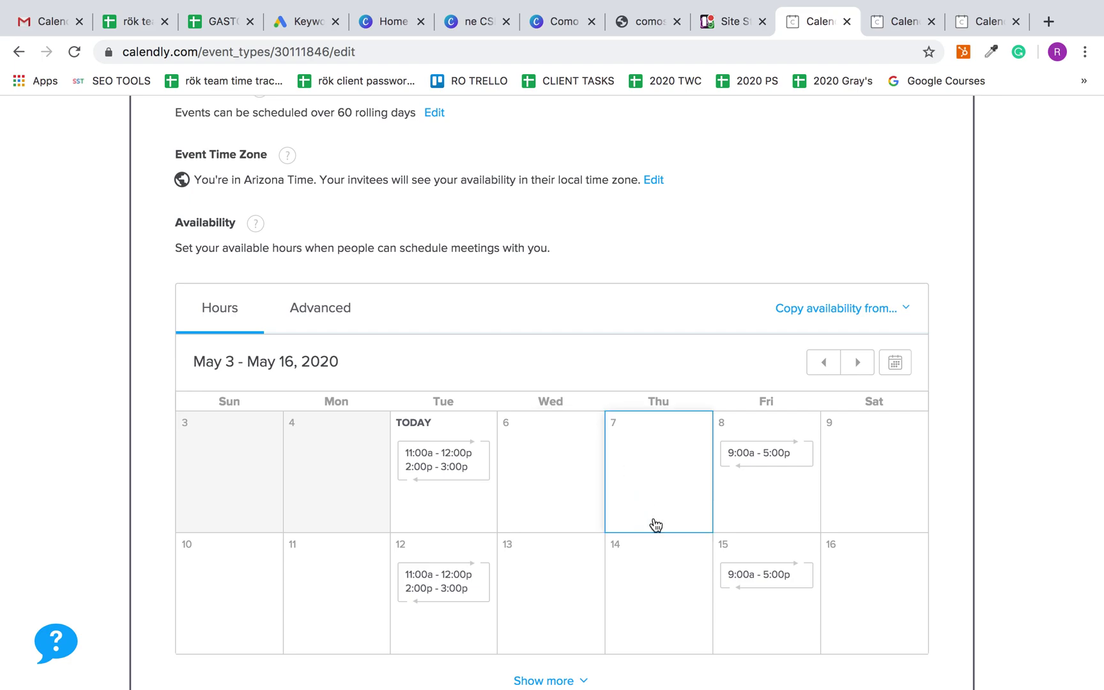
left_click(756, 459)
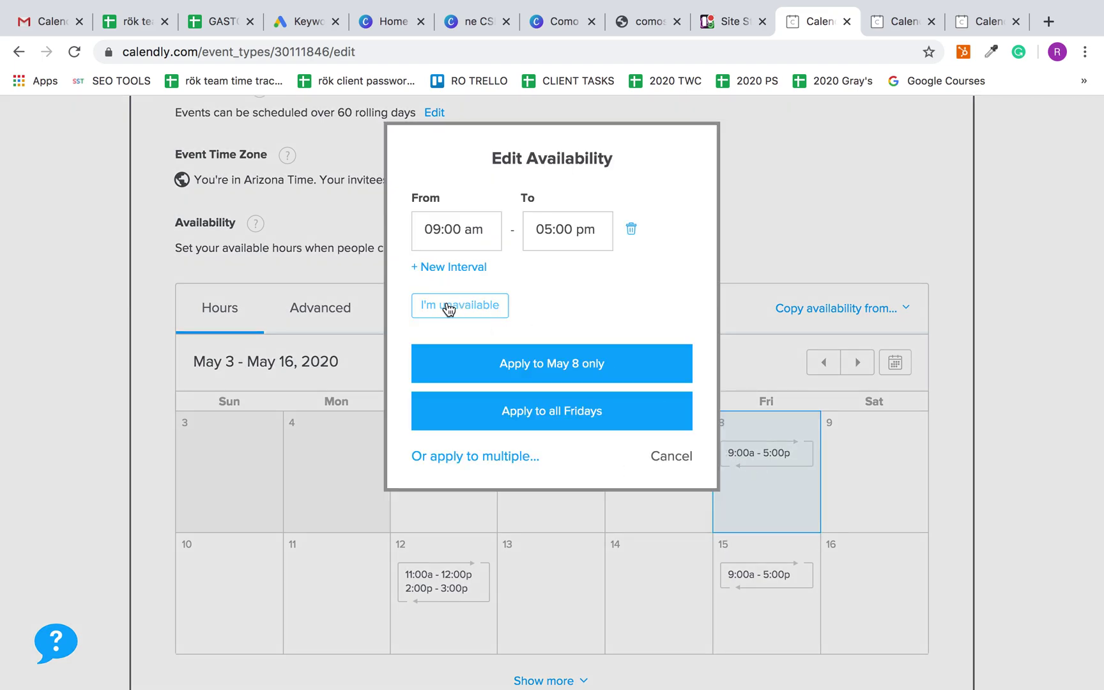
left_click(449, 307)
left_click(534, 388)
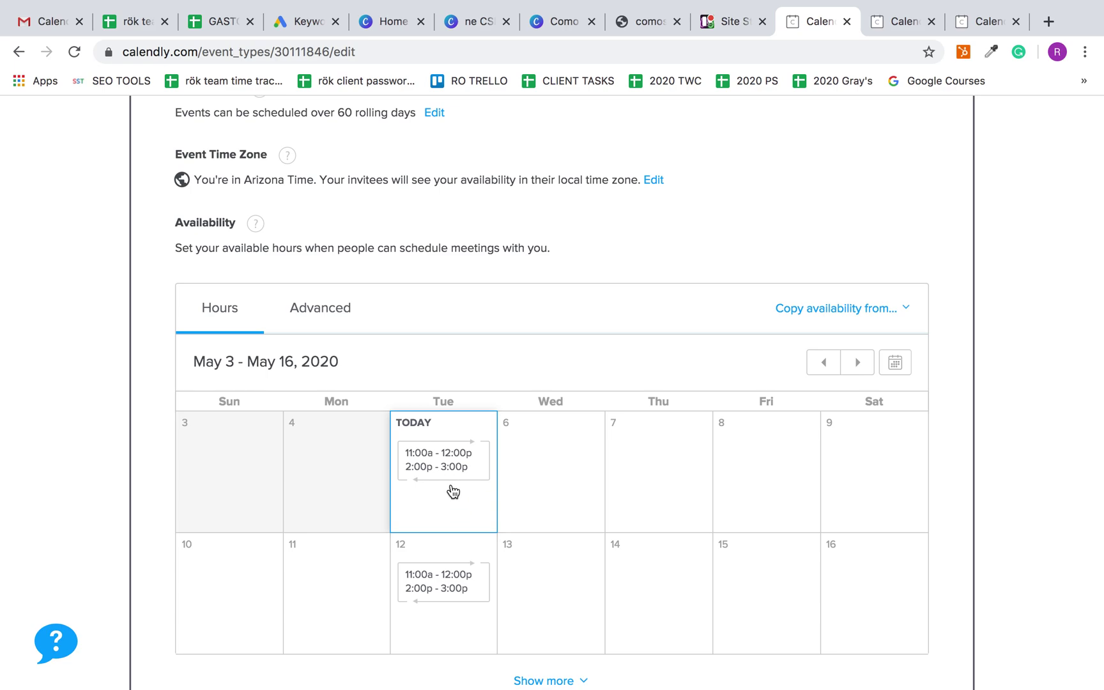
Step: Save the availability settings and continue to the overview
scroll(455, 497, "down", 3)
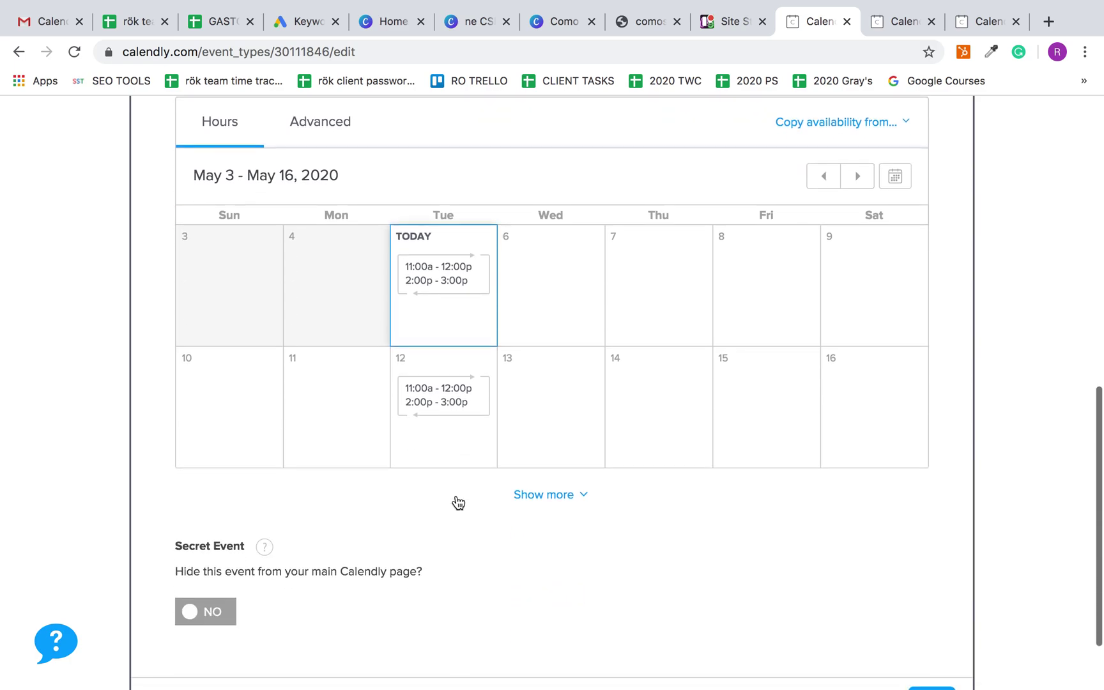
scroll(515, 551, "down", 1)
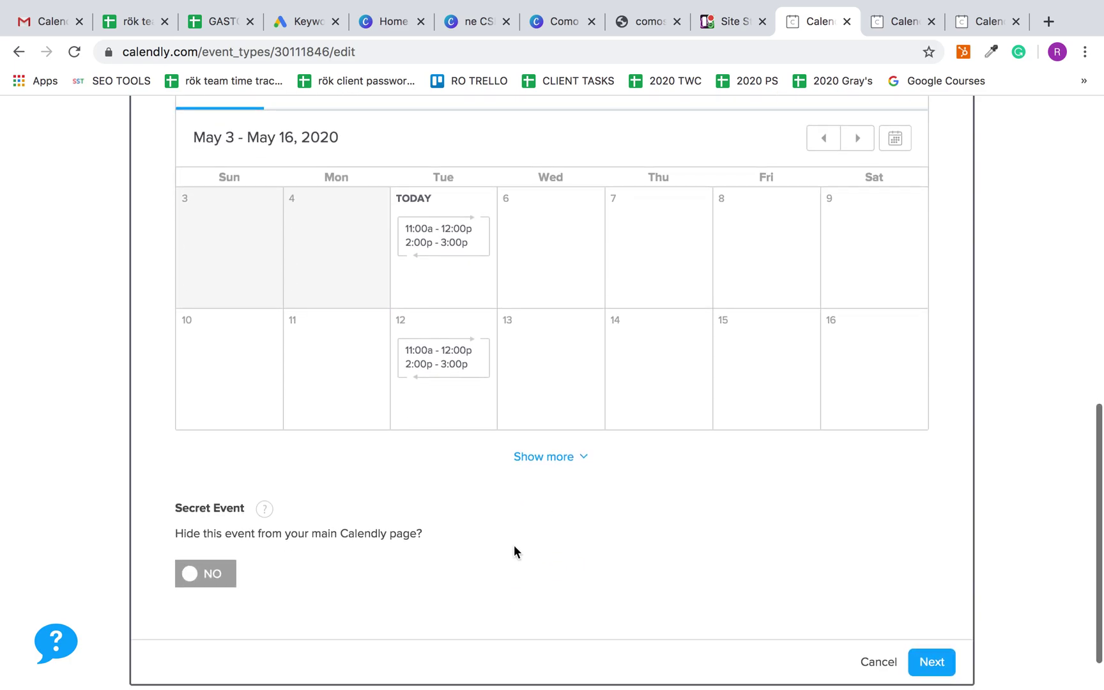
scroll(589, 466, "down", 1)
left_click(930, 604)
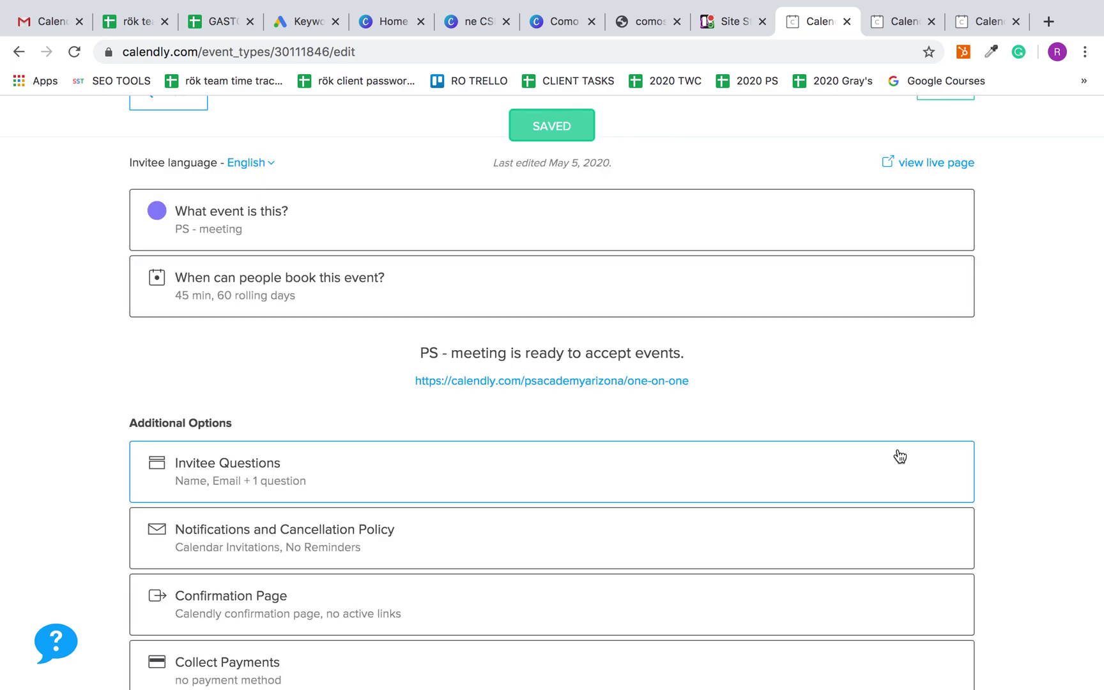
Step: Review the invitee questions and save them unchanged
scroll(900, 456, "down", 2)
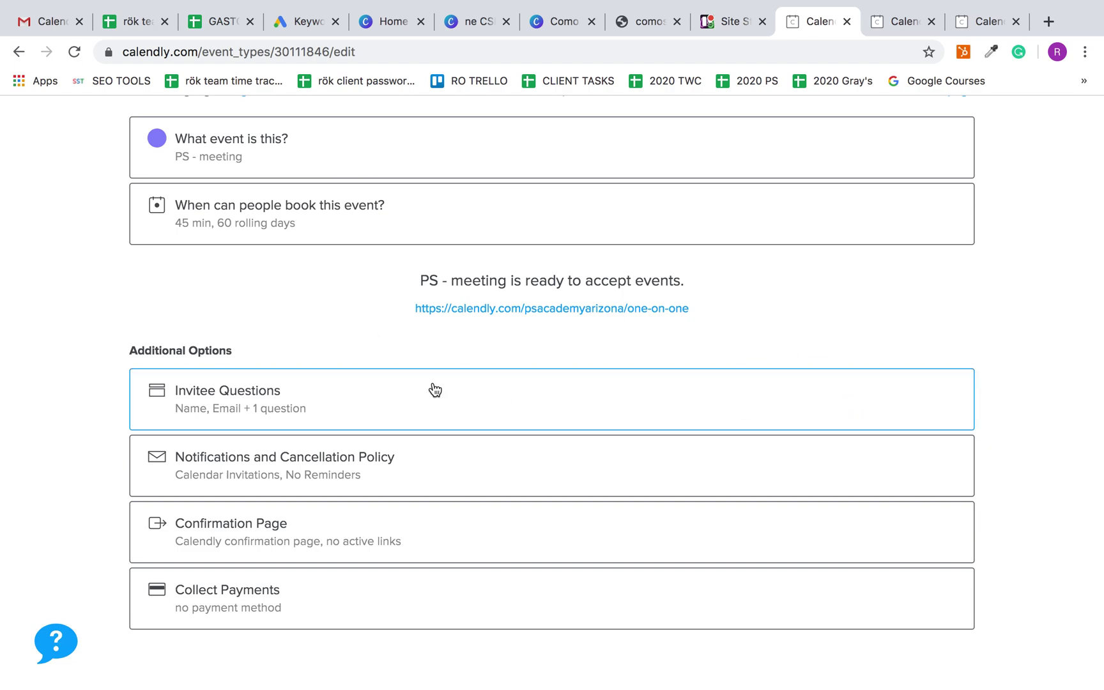
left_click(451, 395)
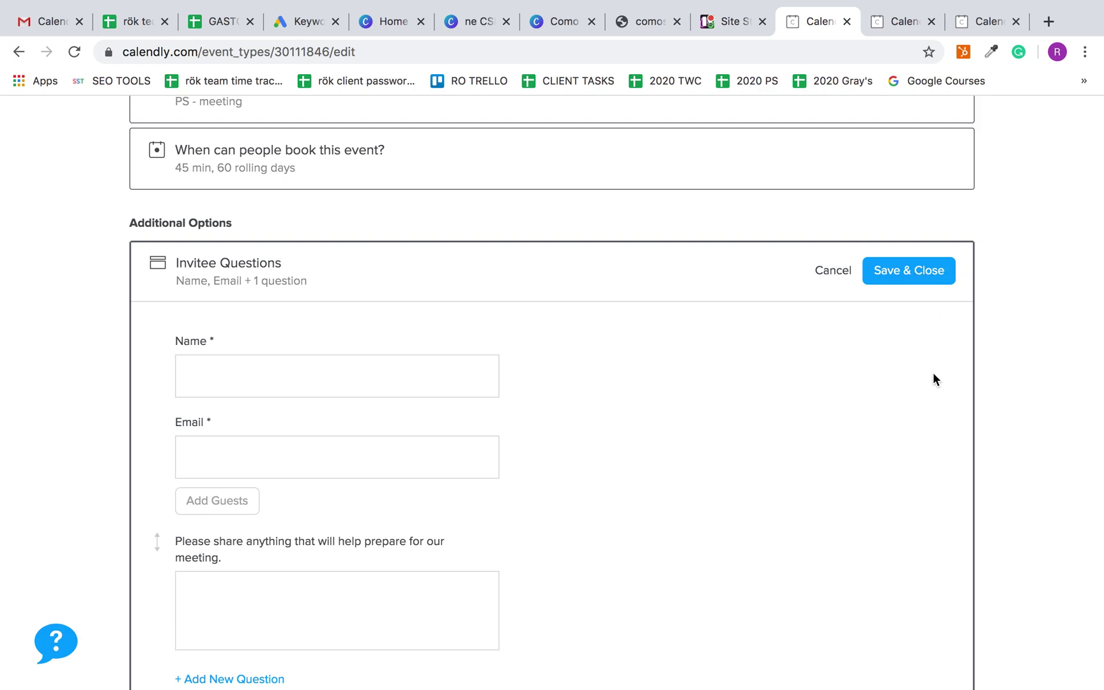
scroll(934, 380, "down", 3)
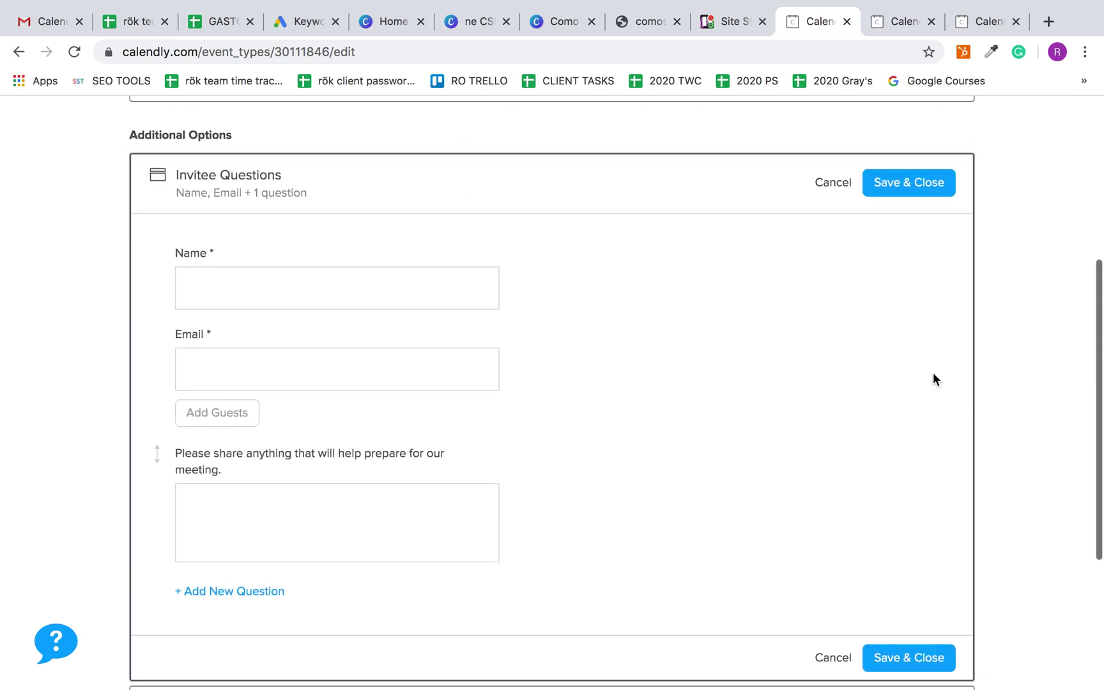
scroll(932, 372, "up", 3)
left_click(923, 282)
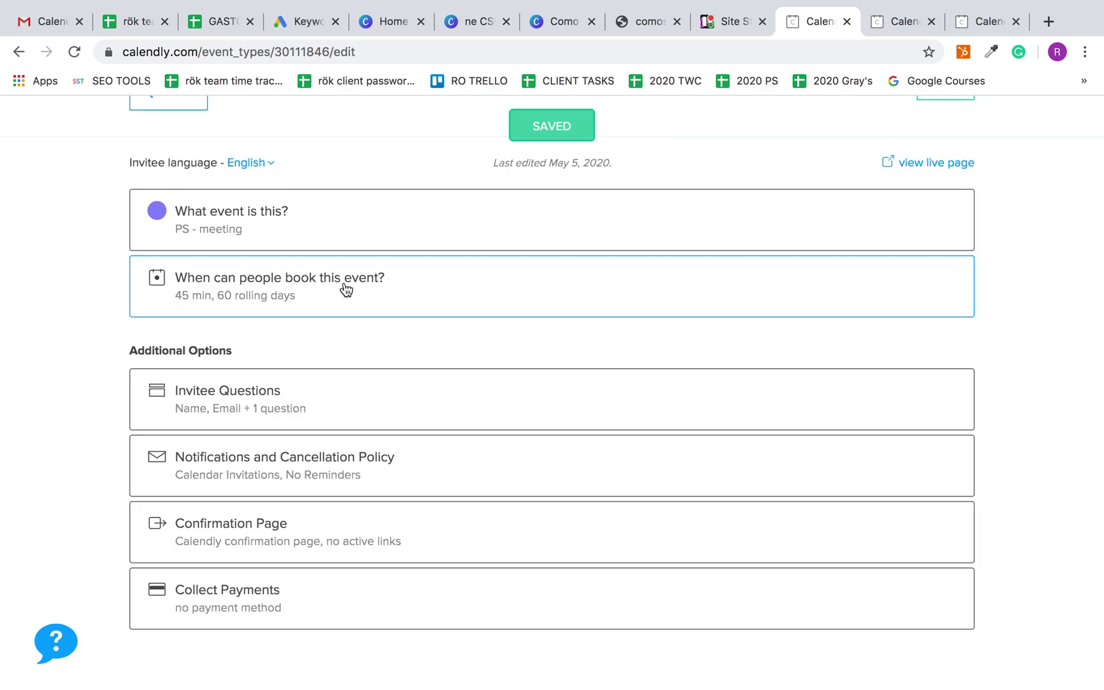
left_click(327, 402)
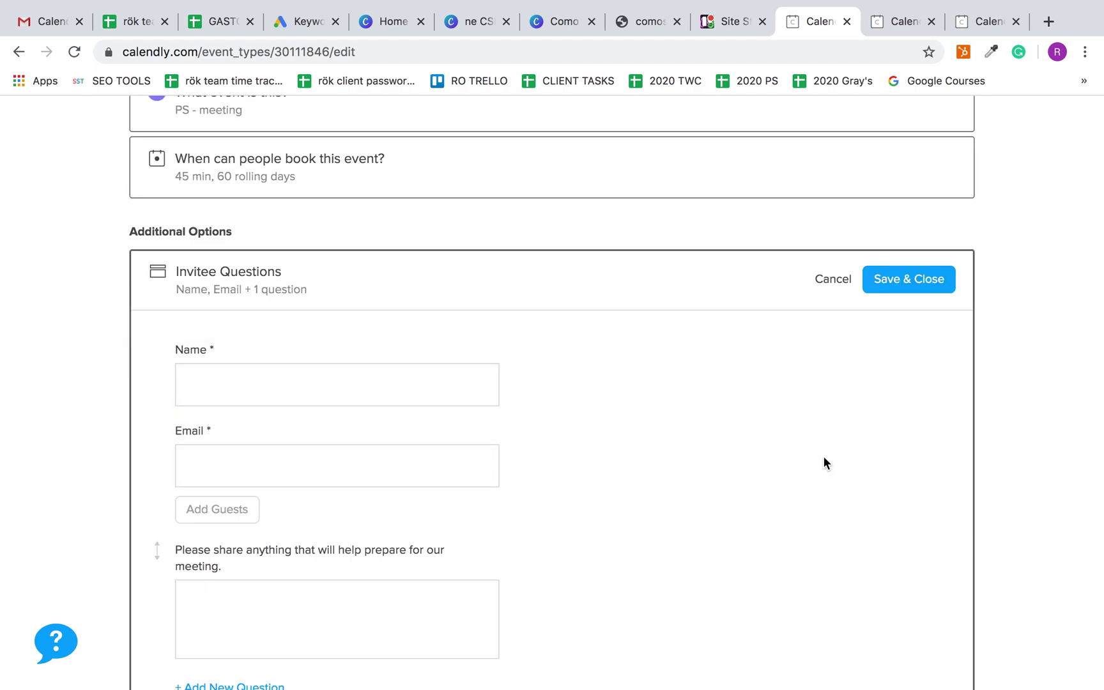
left_click(921, 293)
Step: Expand the Notifications and Cancellation Policy settings
scroll(434, 358, "down", 3)
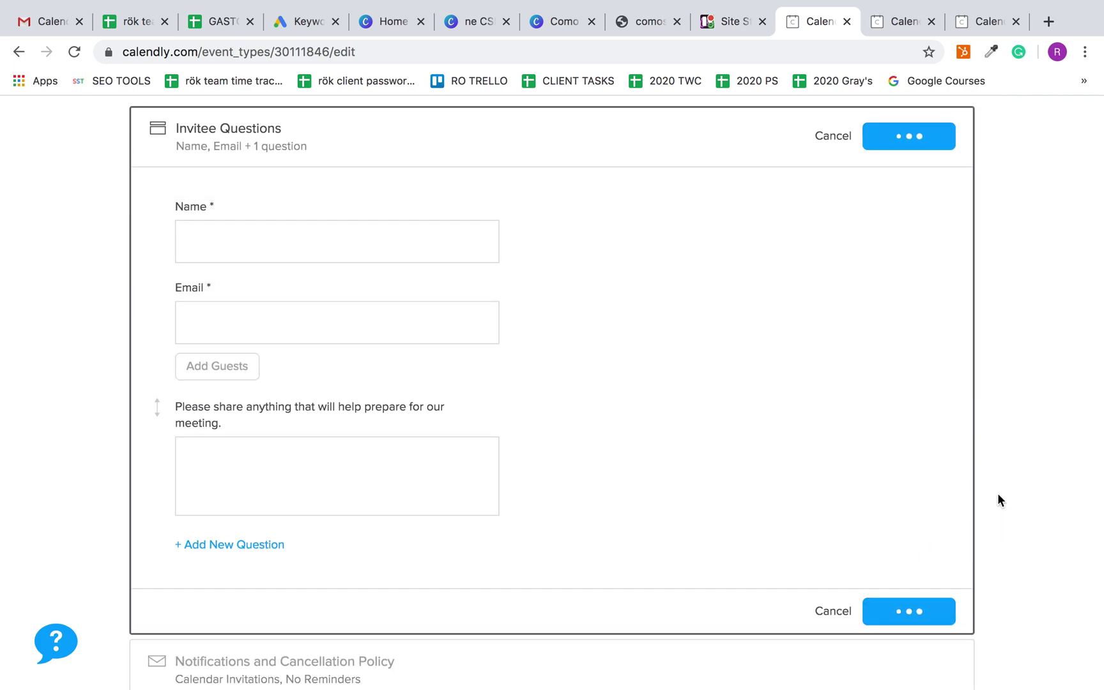
scroll(997, 494, "down", 2)
left_click(597, 566)
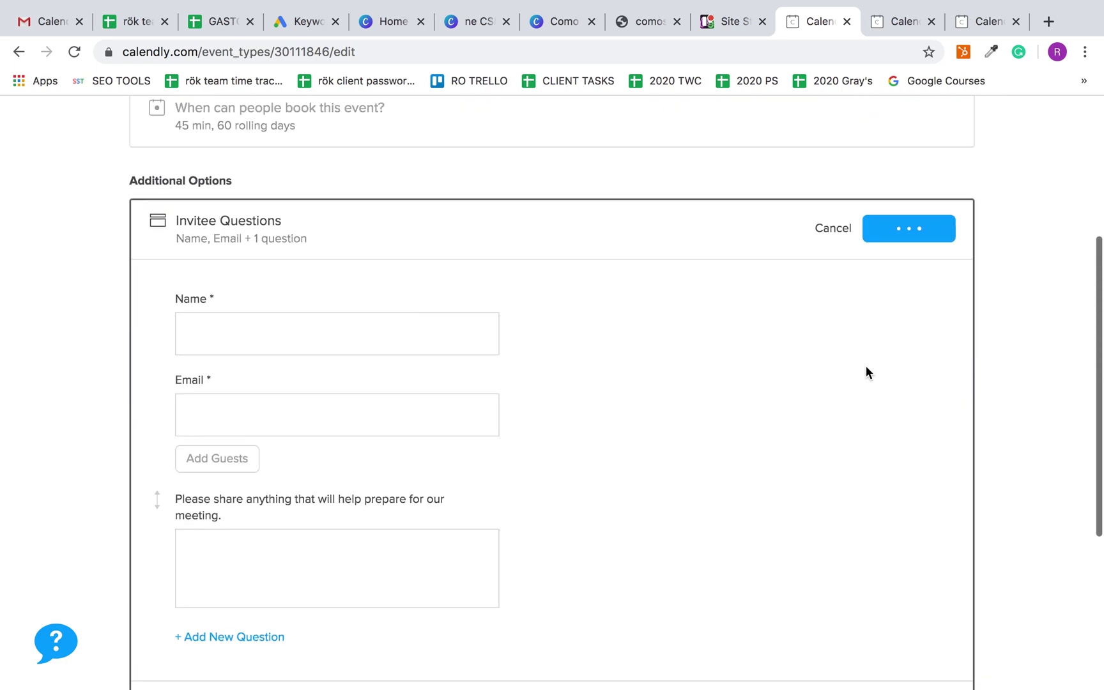
scroll(866, 372, "up", 3)
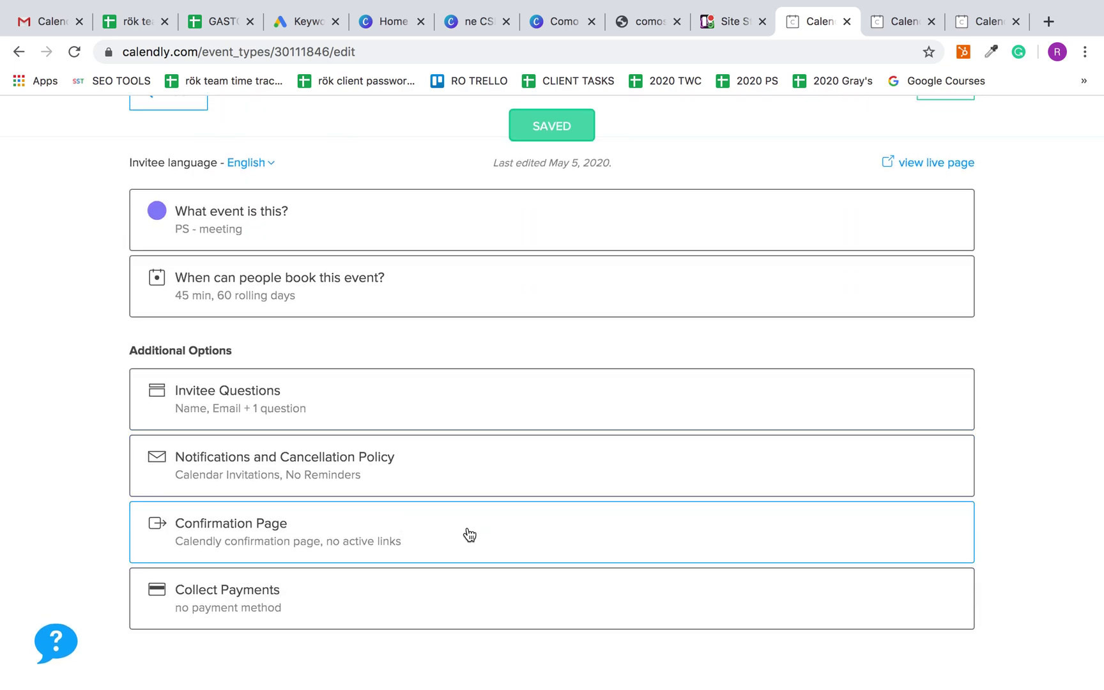
left_click(471, 472)
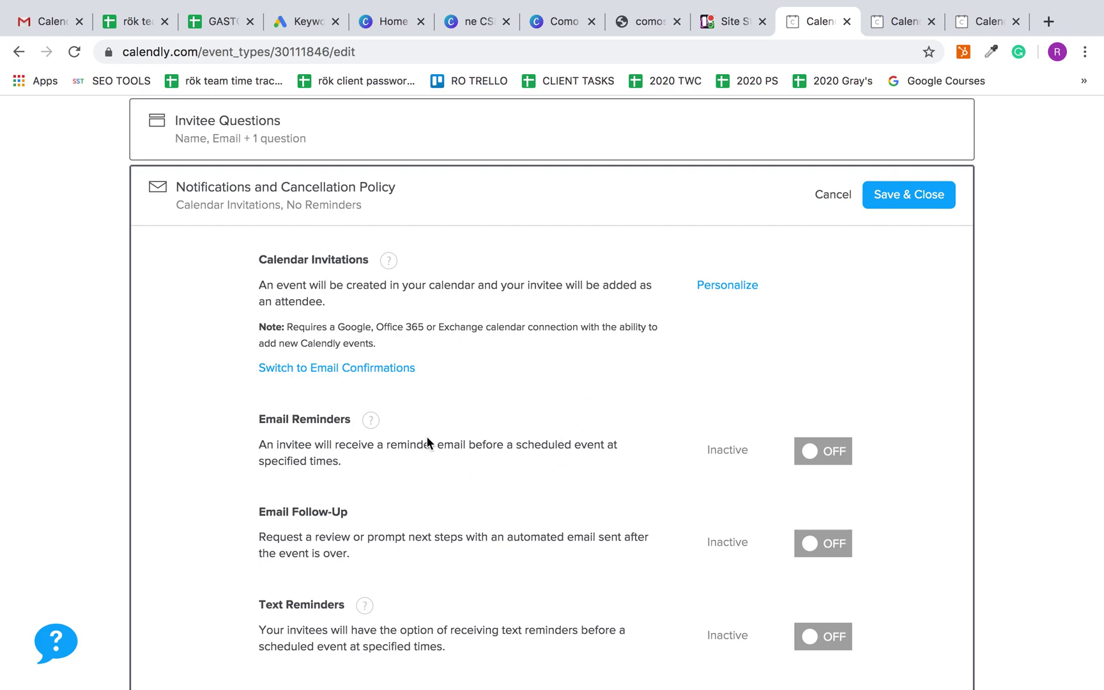
Step: Turn on invitee email reminders 24 hours before and show the reminder subject and body
left_click(820, 451)
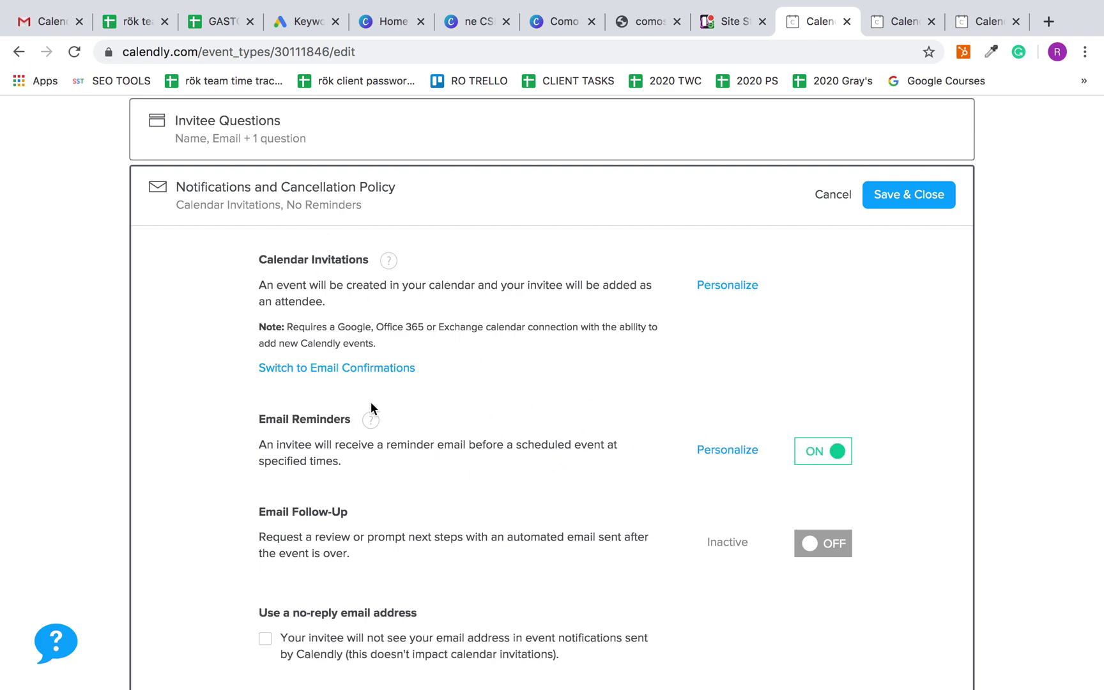
scroll(489, 459, "down", 2)
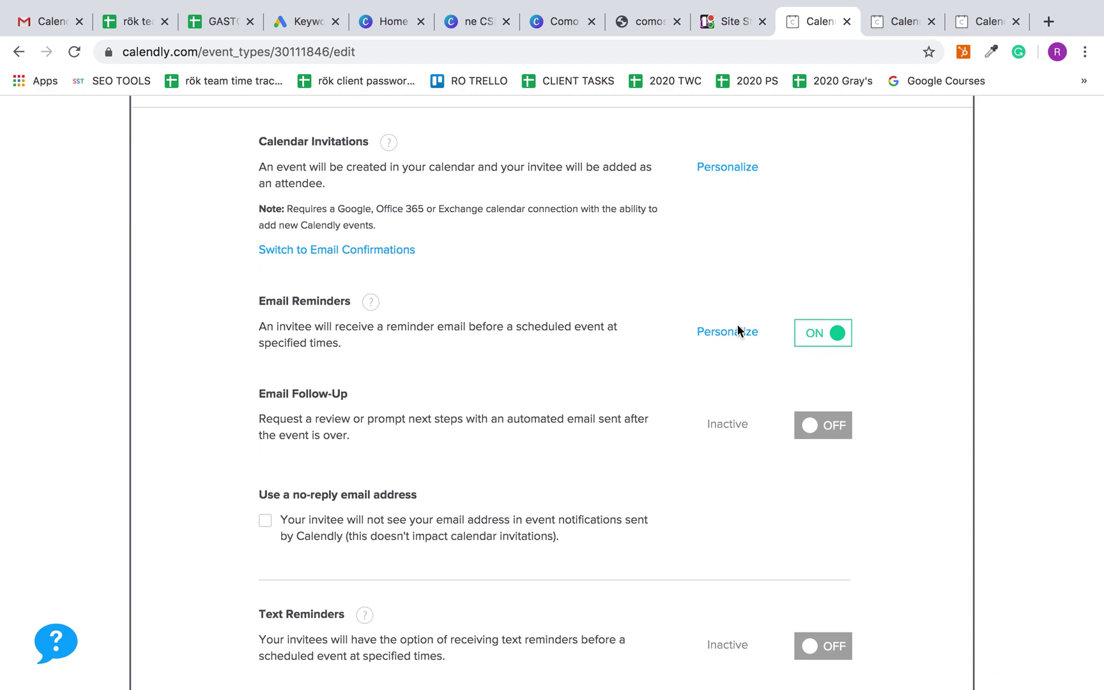
left_click(728, 332)
Step: Reveal the cancellation policy options
scroll(508, 471, "down", 2)
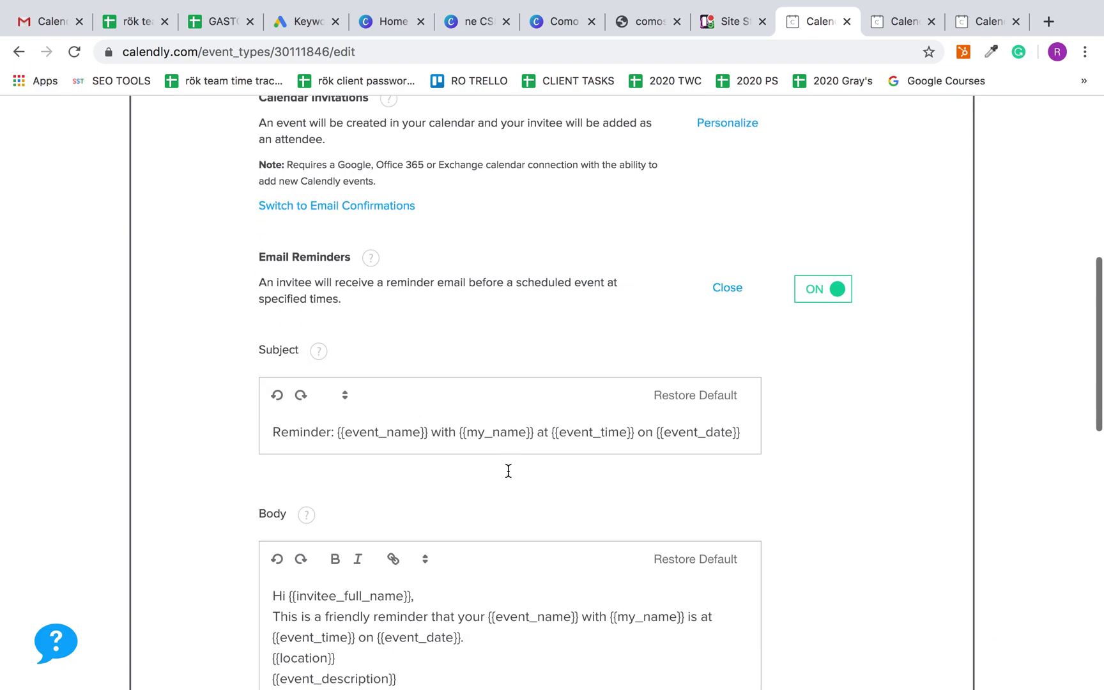
scroll(690, 393, "down", 2)
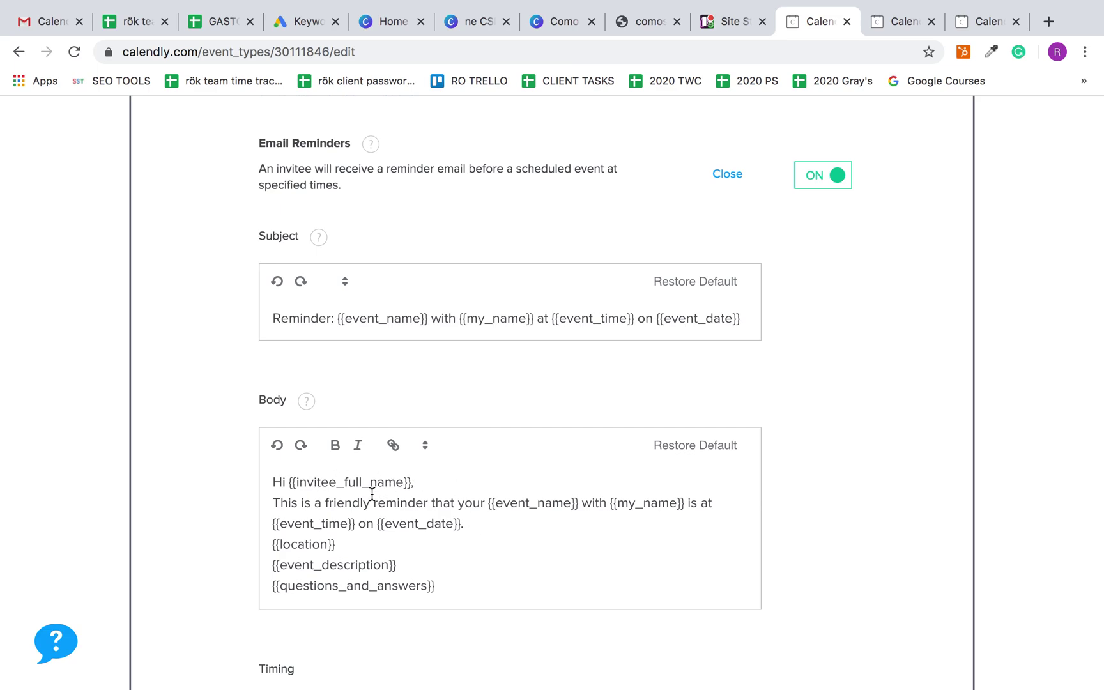
scroll(492, 494, "down", 5)
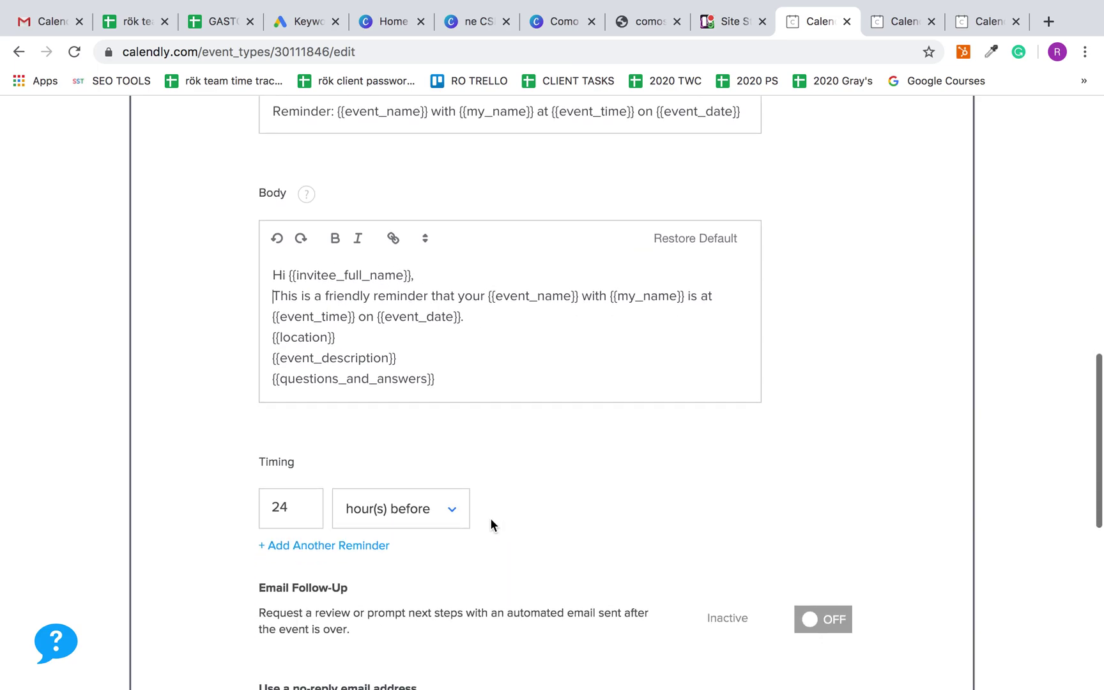
scroll(602, 476, "down", 7)
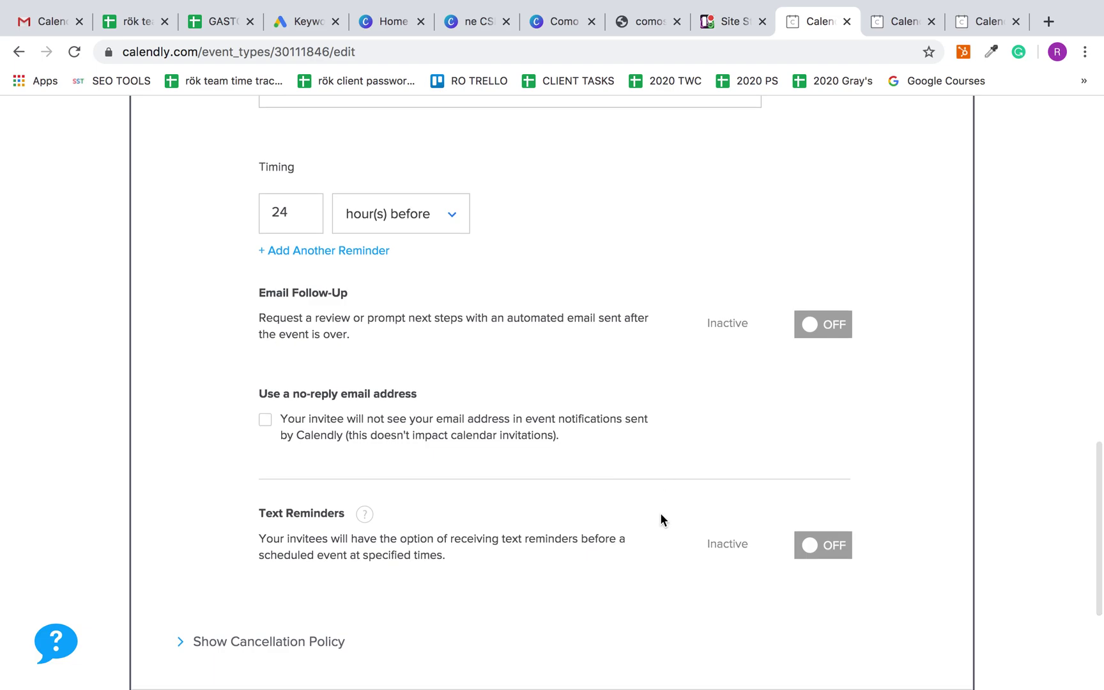
scroll(661, 518, "down", 3)
left_click(289, 506)
scroll(527, 490, "down", 7)
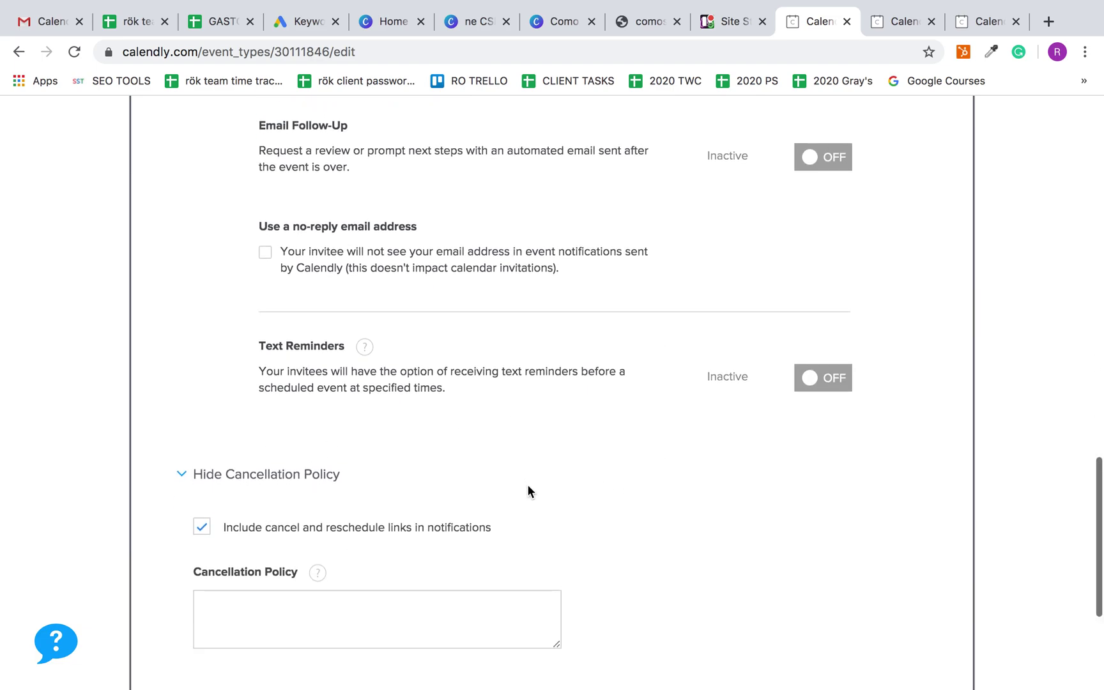
Step: Set the confirmation page to redirect to psacademyarizona.com/thank-you and save it
left_click(472, 539)
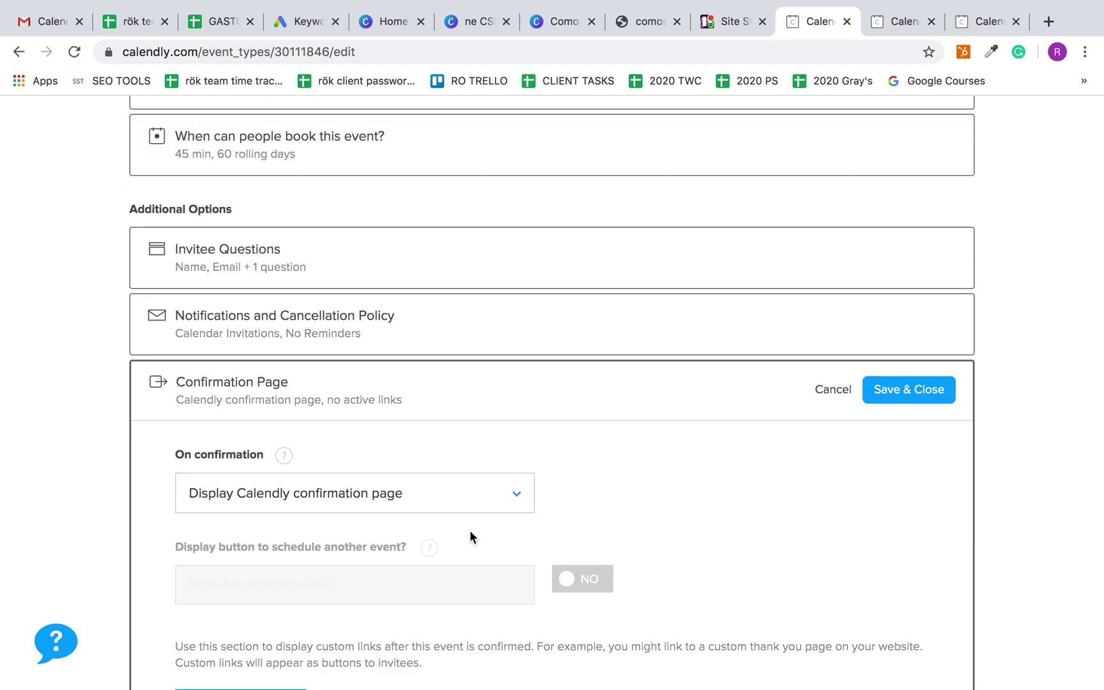
left_click(481, 502)
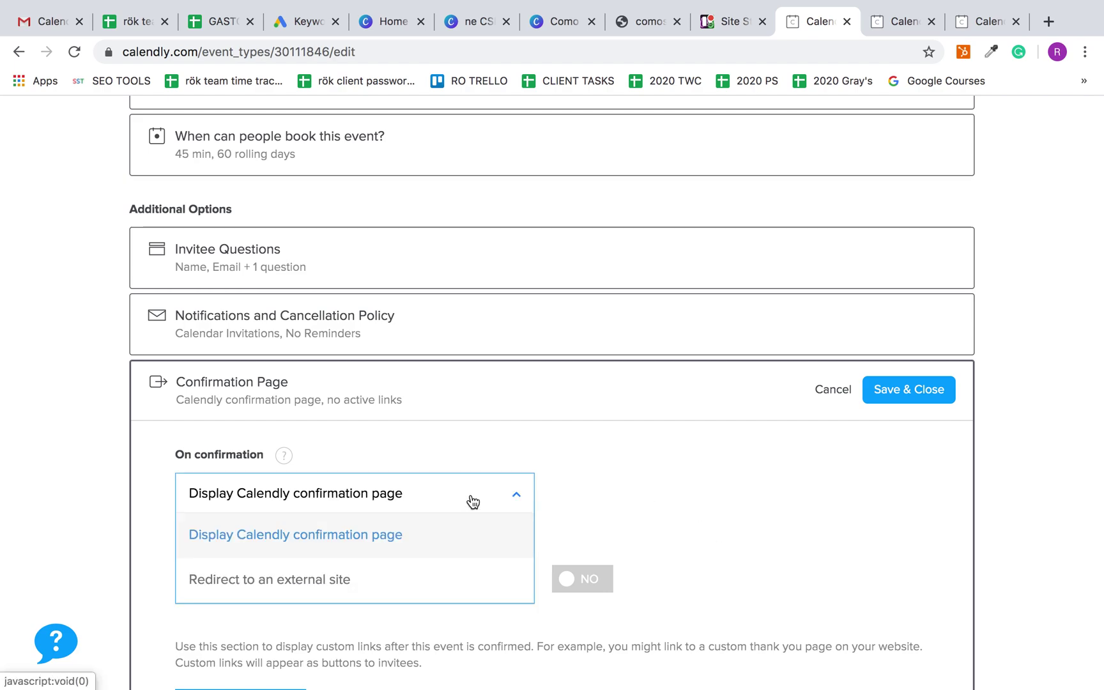
left_click(396, 583)
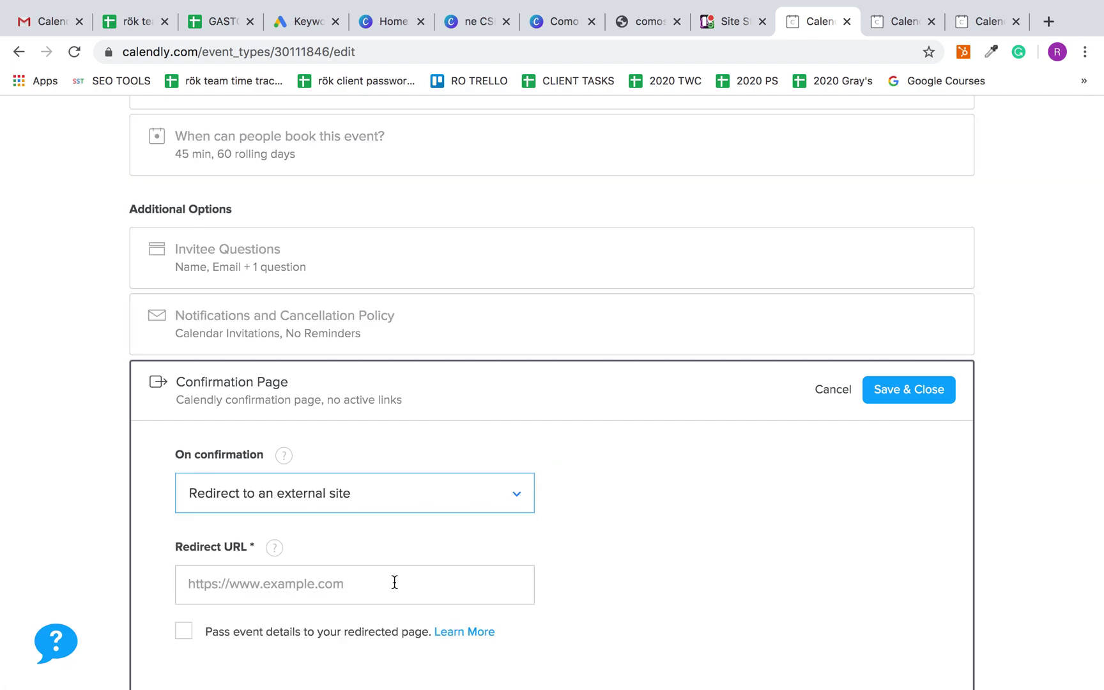
left_click(409, 569)
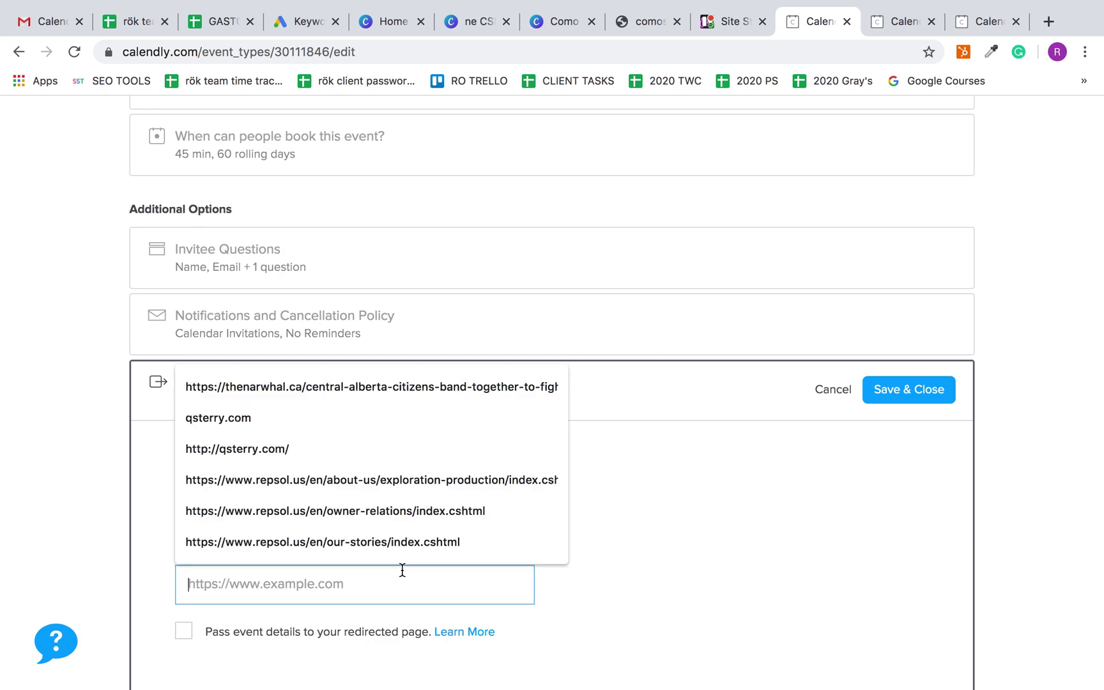
left_click(671, 595)
left_click(390, 577)
type("psacademy")
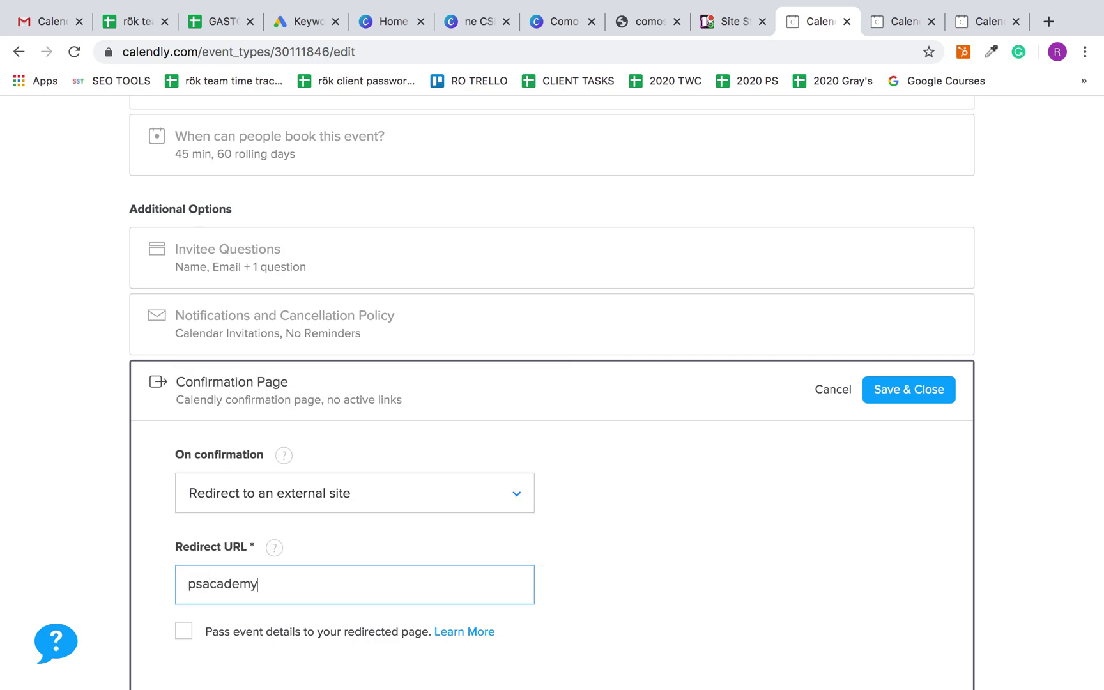
type("arizona.com/thank-you")
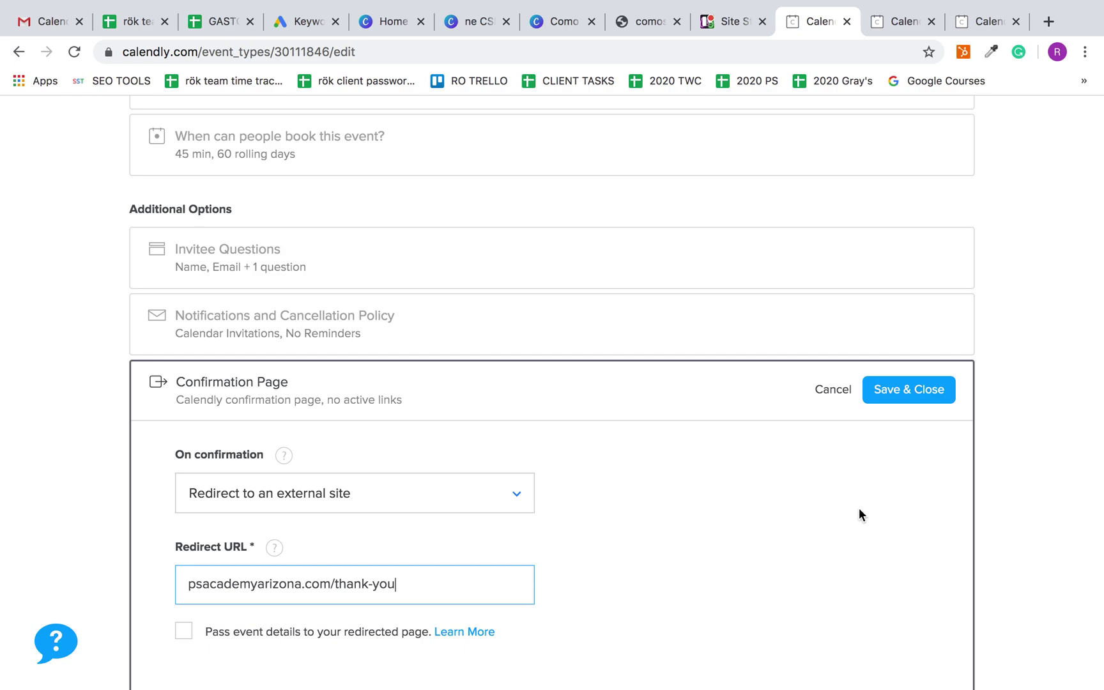
scroll(698, 636, "down", 2)
left_click(909, 254)
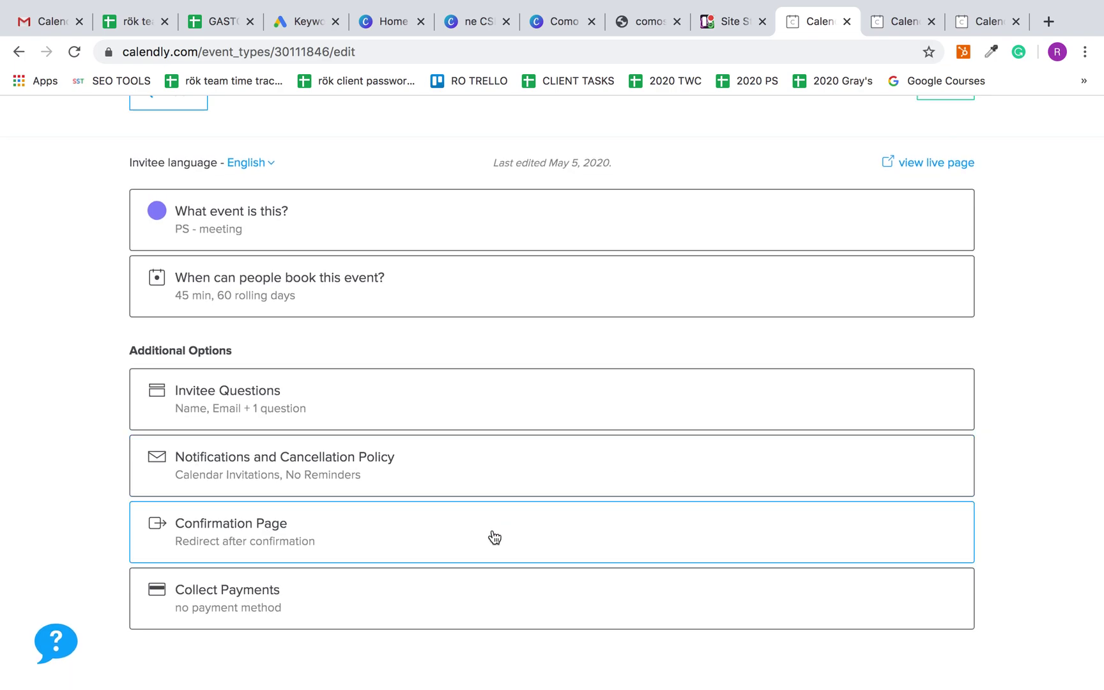
scroll(633, 445, "up", 3)
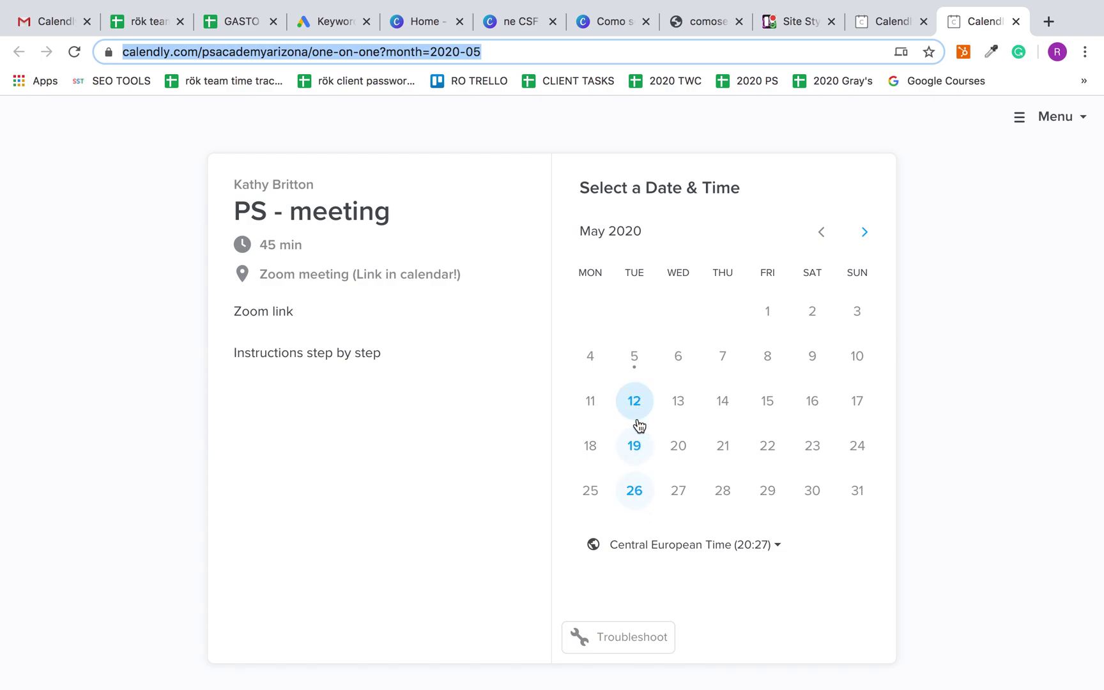
Step: Check the offered times on Tuesdays May 12, 19 and 26, then return to the dashboard
left_click(636, 402)
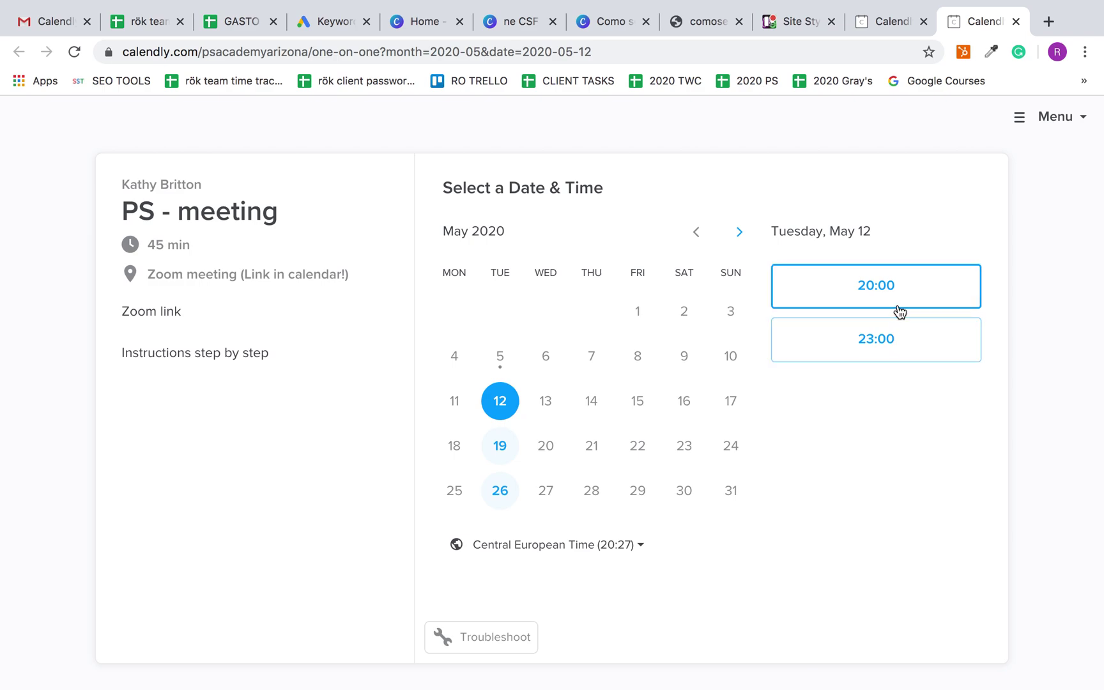
left_click(507, 451)
left_click(505, 497)
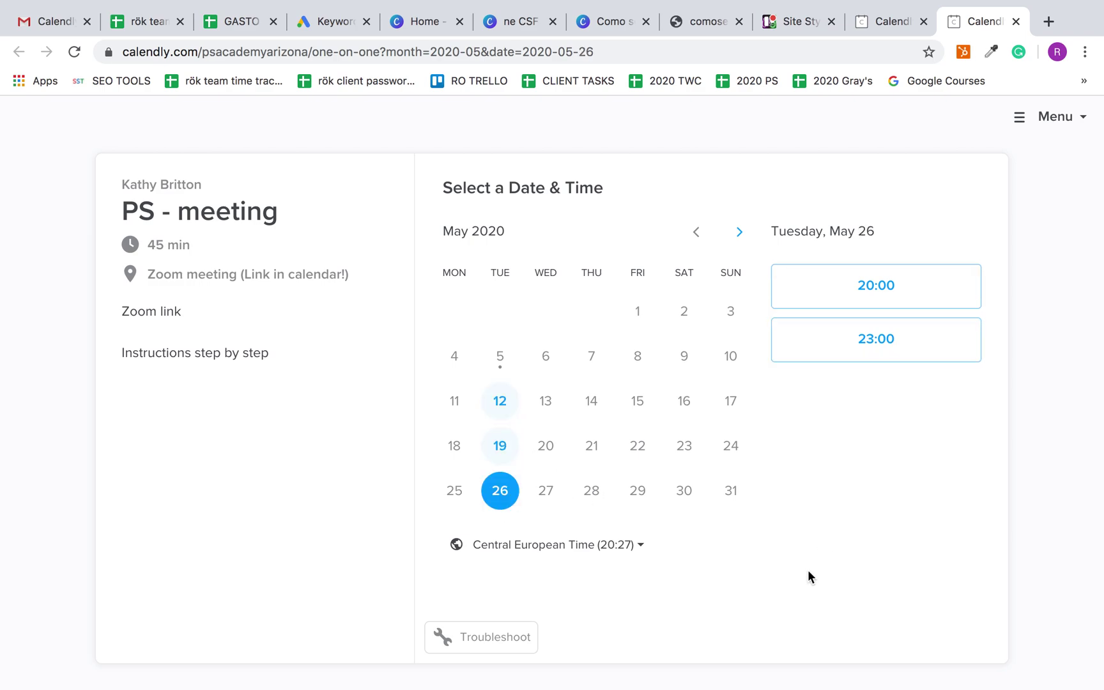
scroll(802, 568, "down", 1)
scroll(799, 566, "up", 1)
left_click(875, 27)
left_click(180, 196)
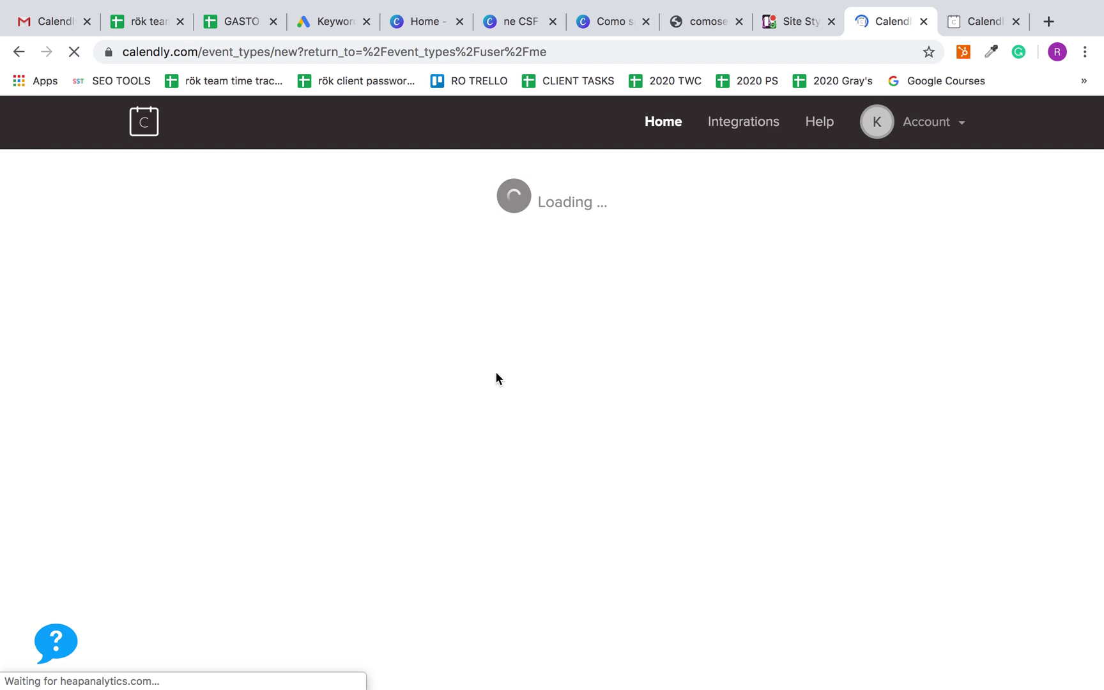
Step: Create a group event named 'PS - Group Meeting' with custom location 'Zoom link in email'
left_click(837, 432)
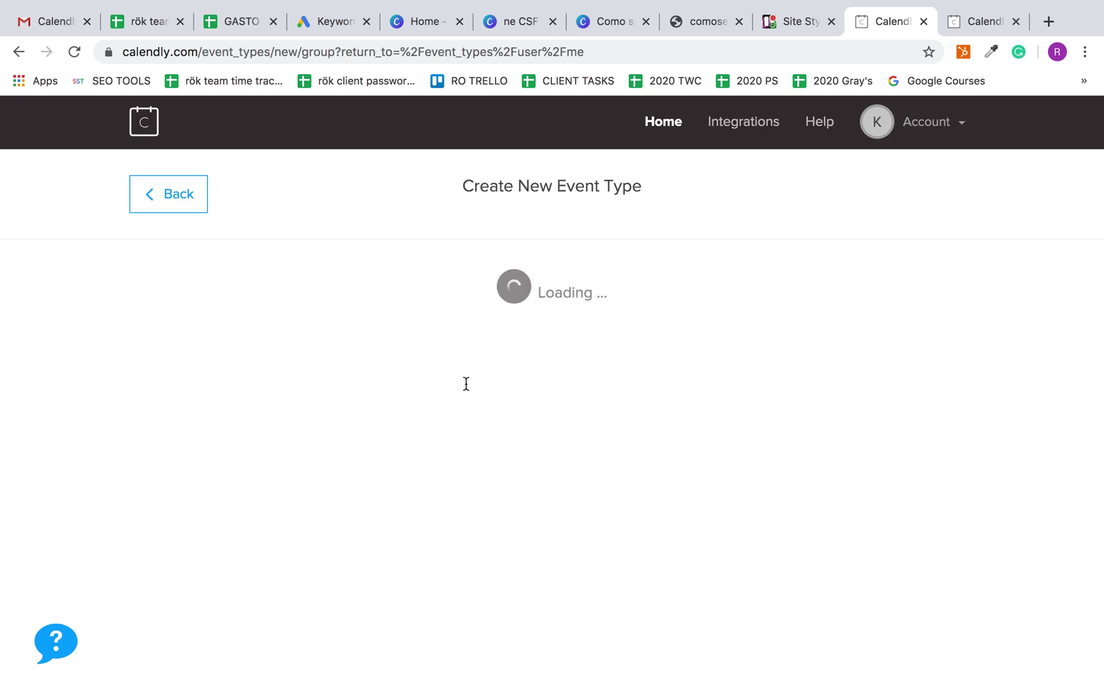
scroll(595, 370, "down", 1)
type("P")
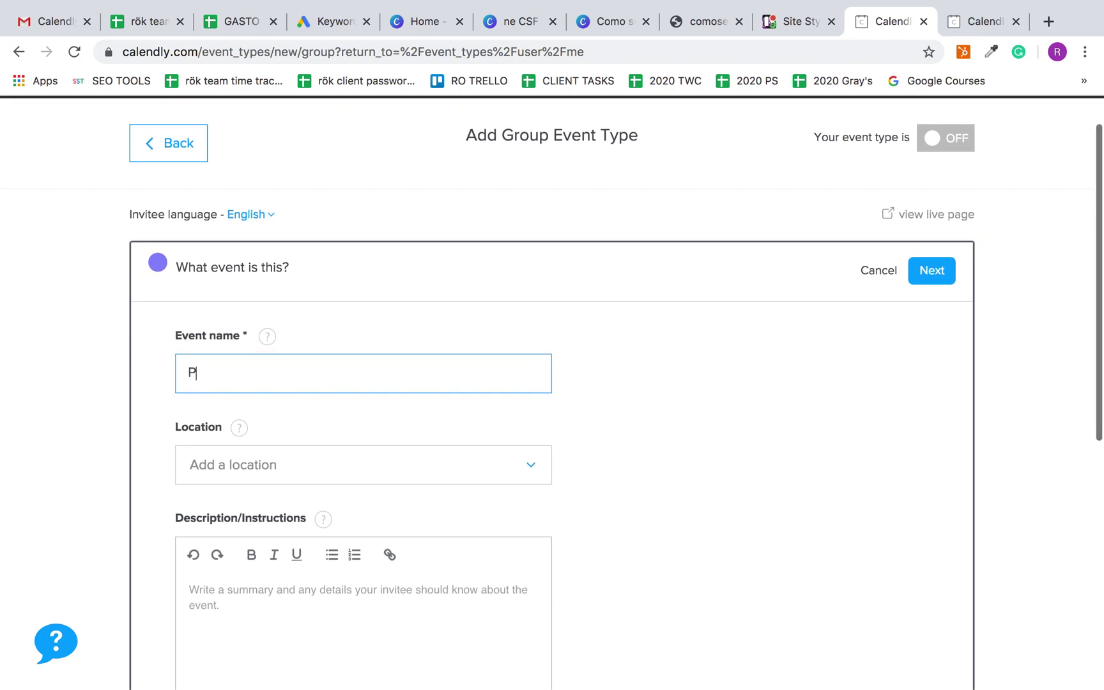
type("S - Group Meeting")
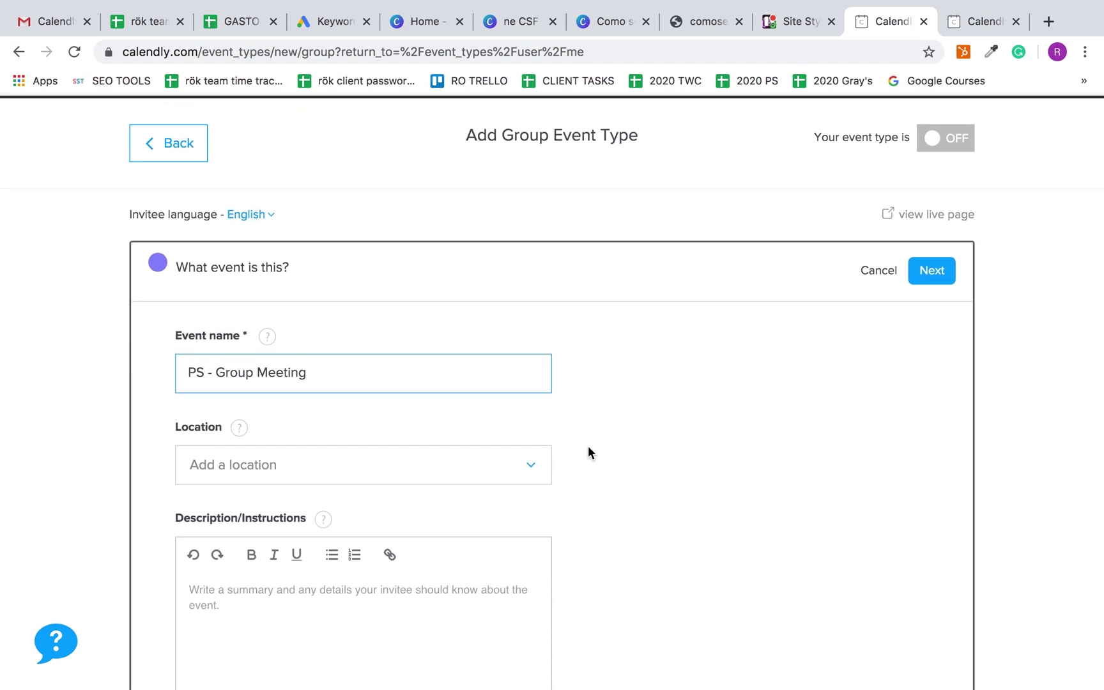
scroll(588, 445, "down", 2)
left_click(498, 361)
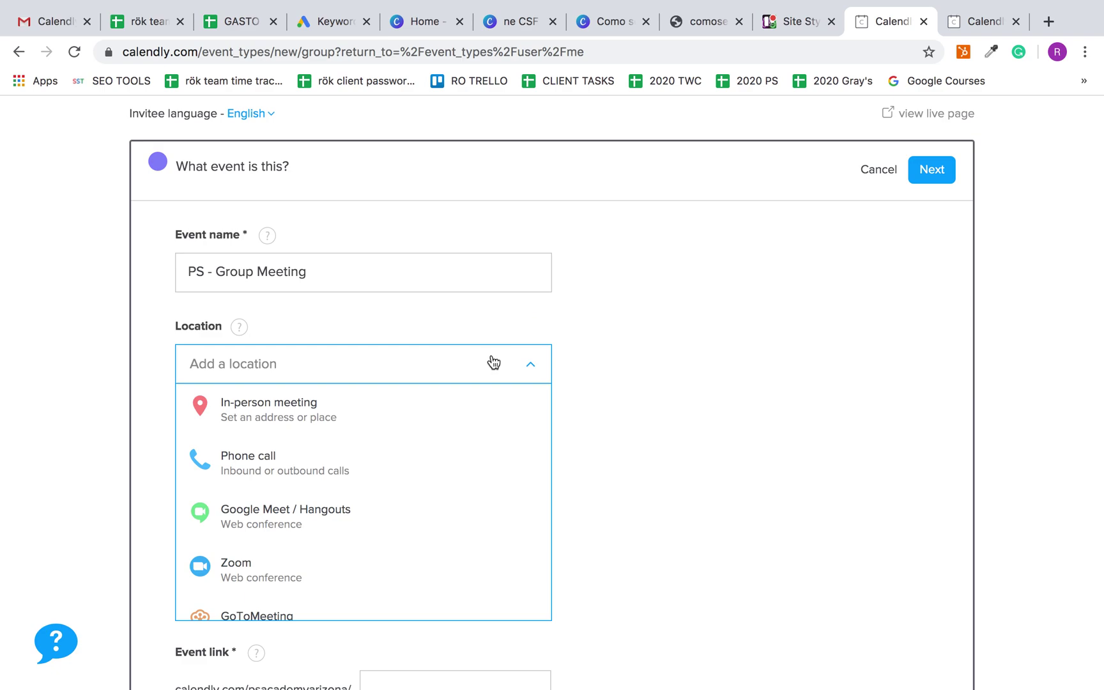
scroll(402, 558, "down", 1)
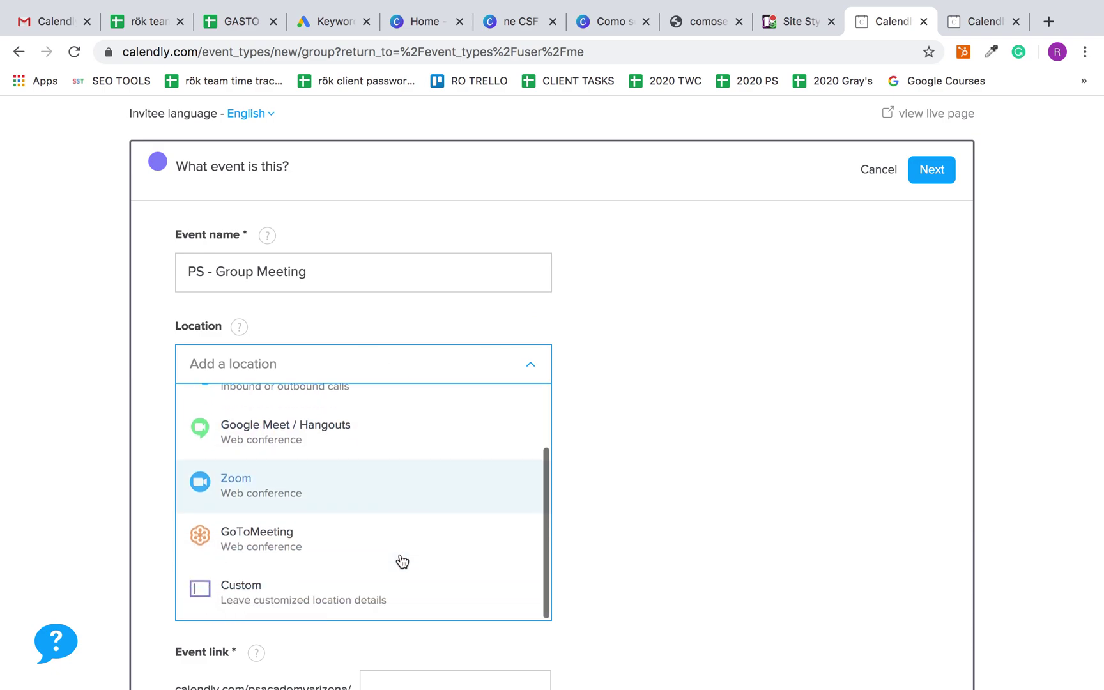
left_click(386, 594)
left_click(506, 264)
type("Zo")
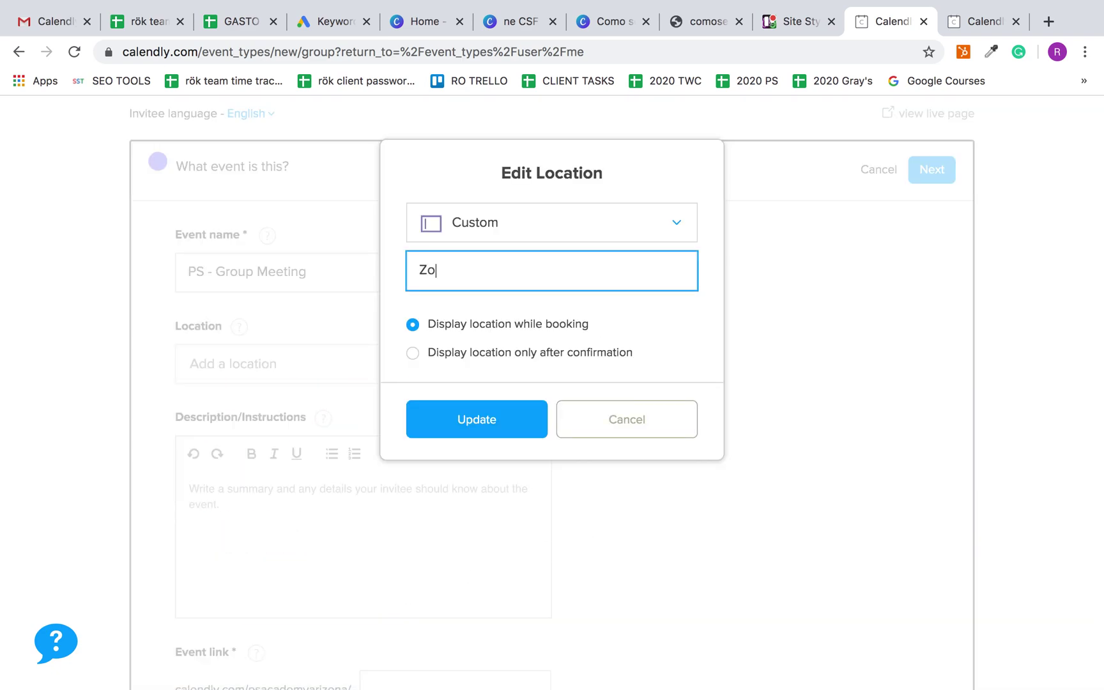
type("om link in ")
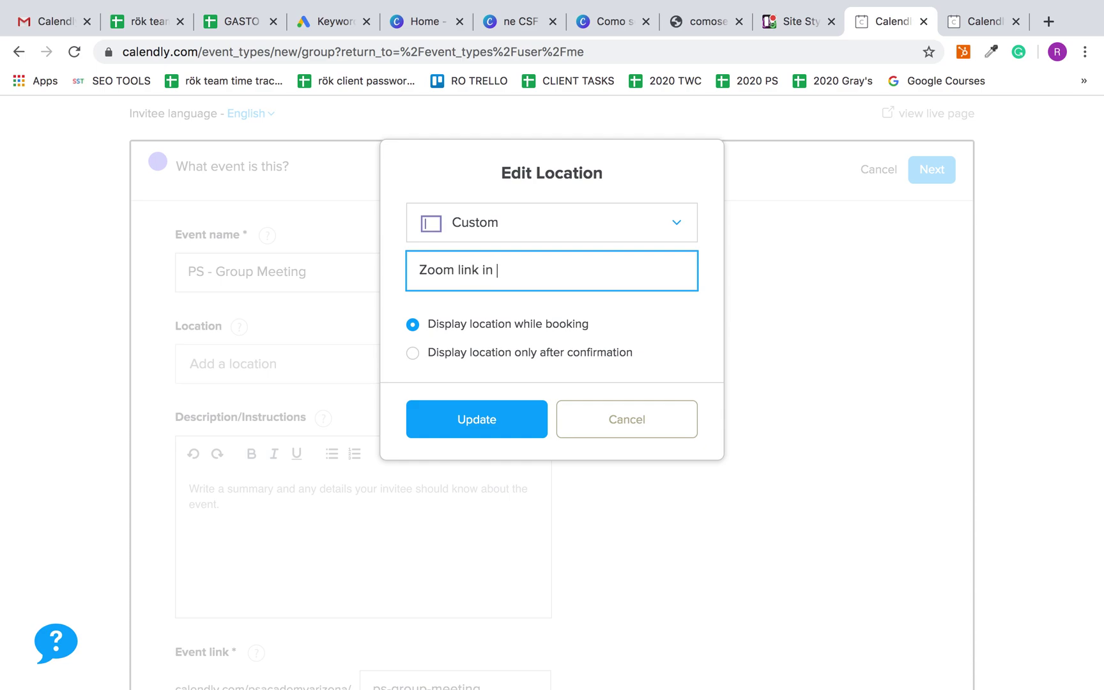
type("email")
left_click(489, 404)
Step: Add the description 'Description Instructions', set max invitees per spot to 4, and continue
scroll(665, 506, "down", 3)
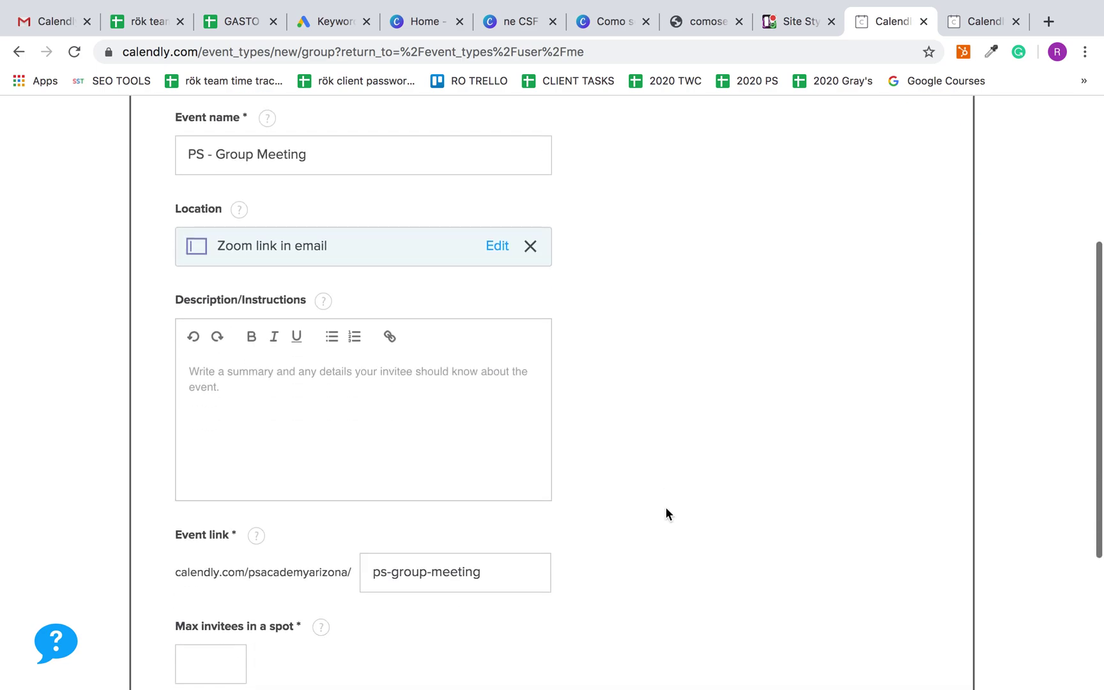
left_click(439, 417)
type("Descripti")
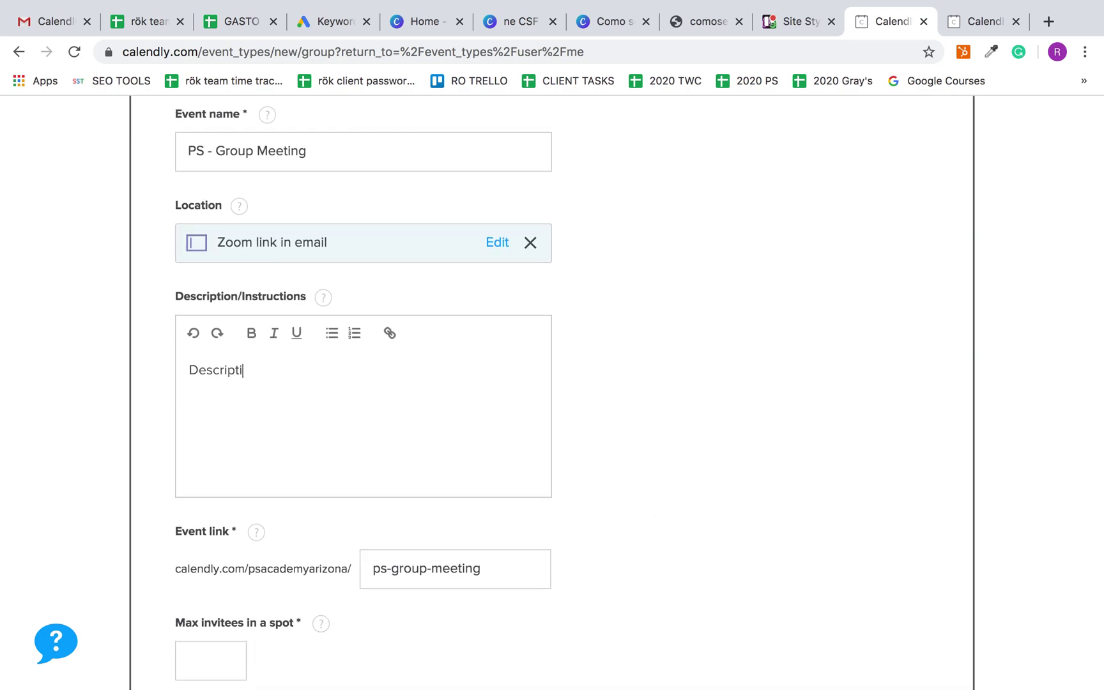
type("on Intructions")
key("Return")
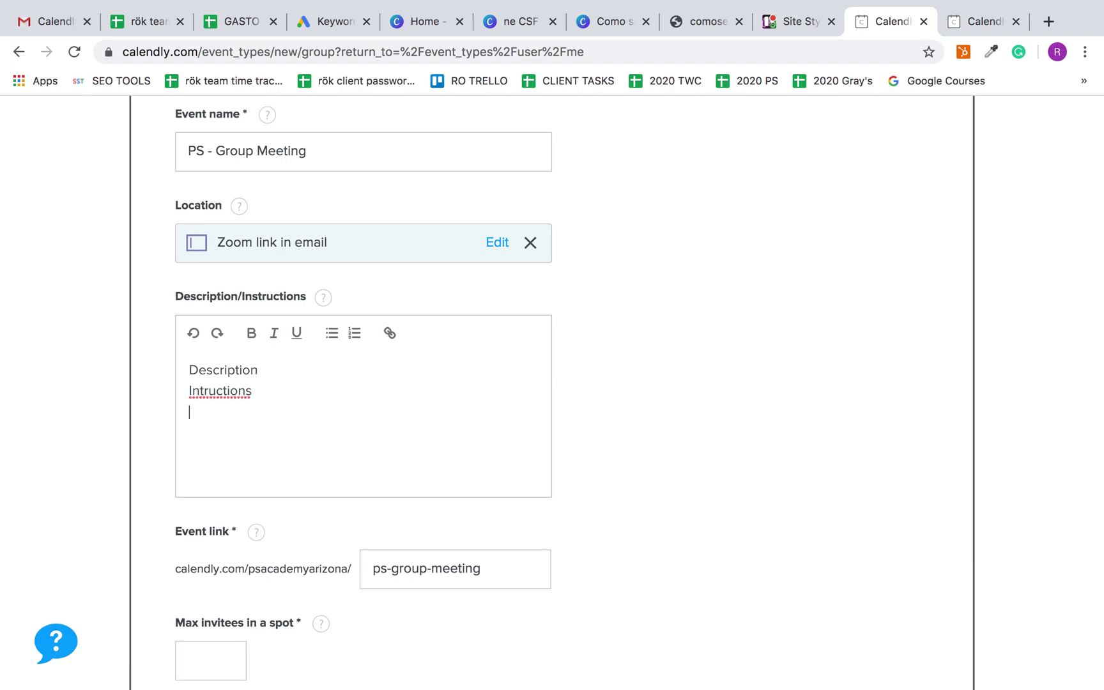
left_click(200, 391)
type("str")
scroll(630, 569, "down", 4)
left_click(209, 421)
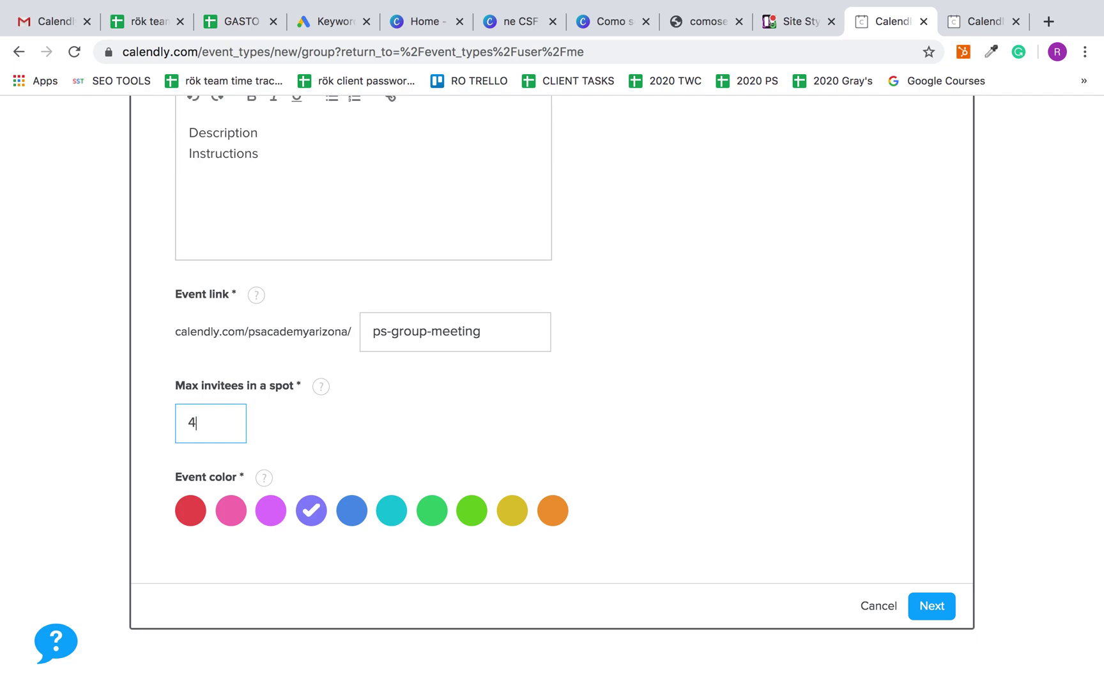
left_click(932, 607)
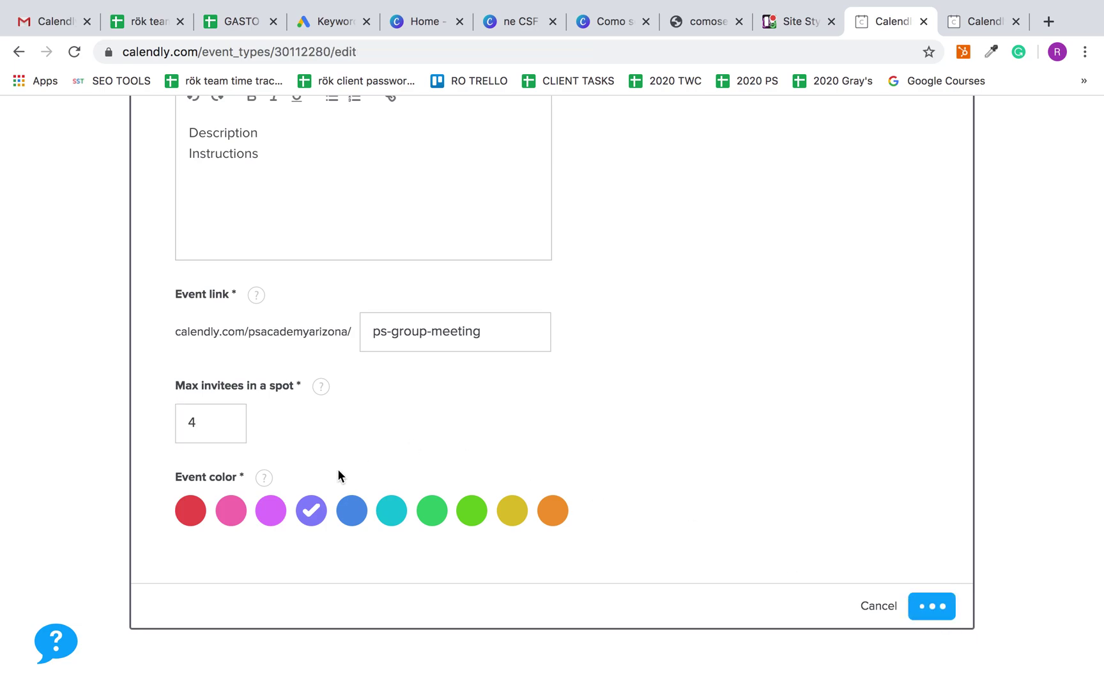
Step: Set the event duration to 45 minutes
scroll(621, 294, "down", 1)
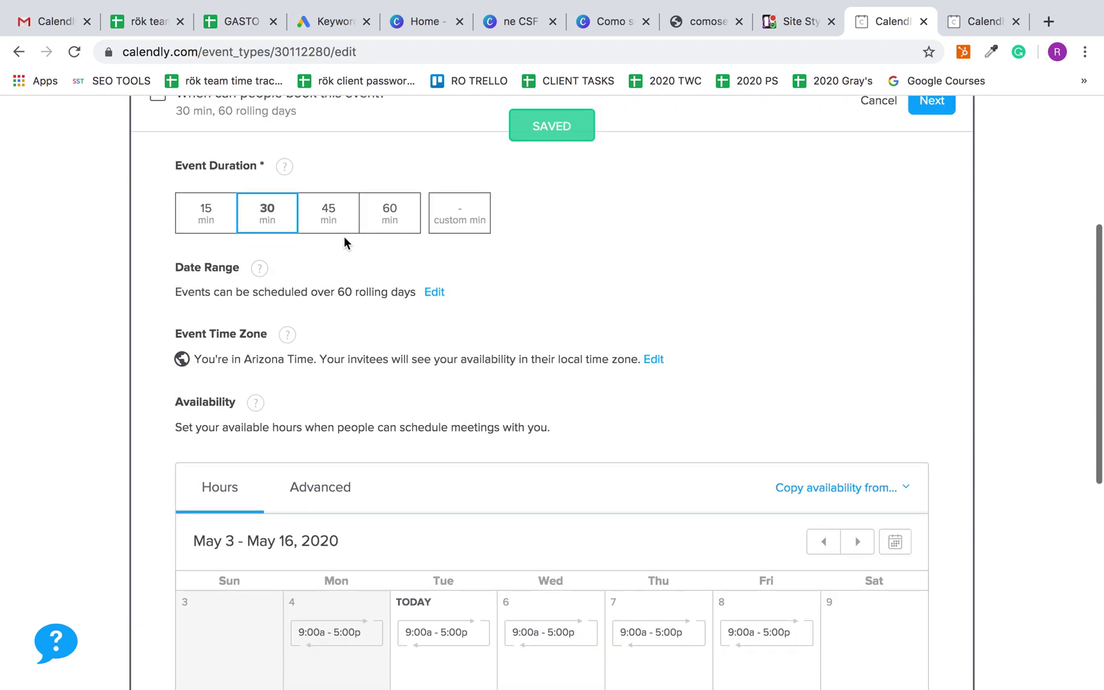
left_click(339, 229)
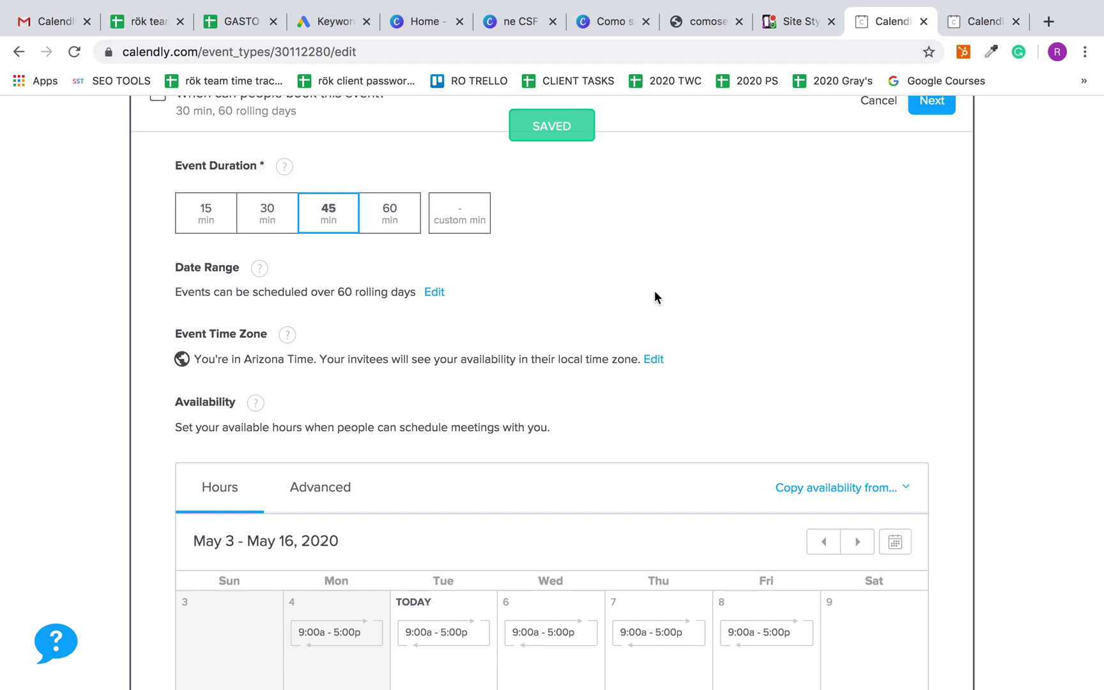
scroll(655, 297, "down", 2)
scroll(473, 333, "down", 5)
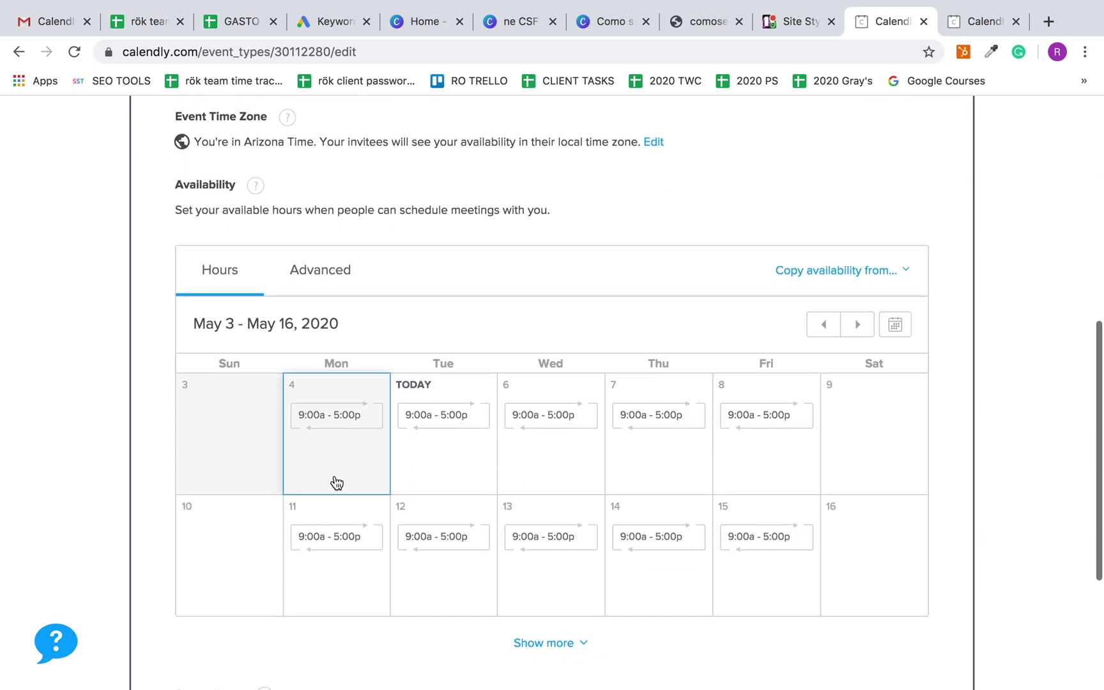
Step: Make every Monday and Tuesday unavailable
left_click(345, 441)
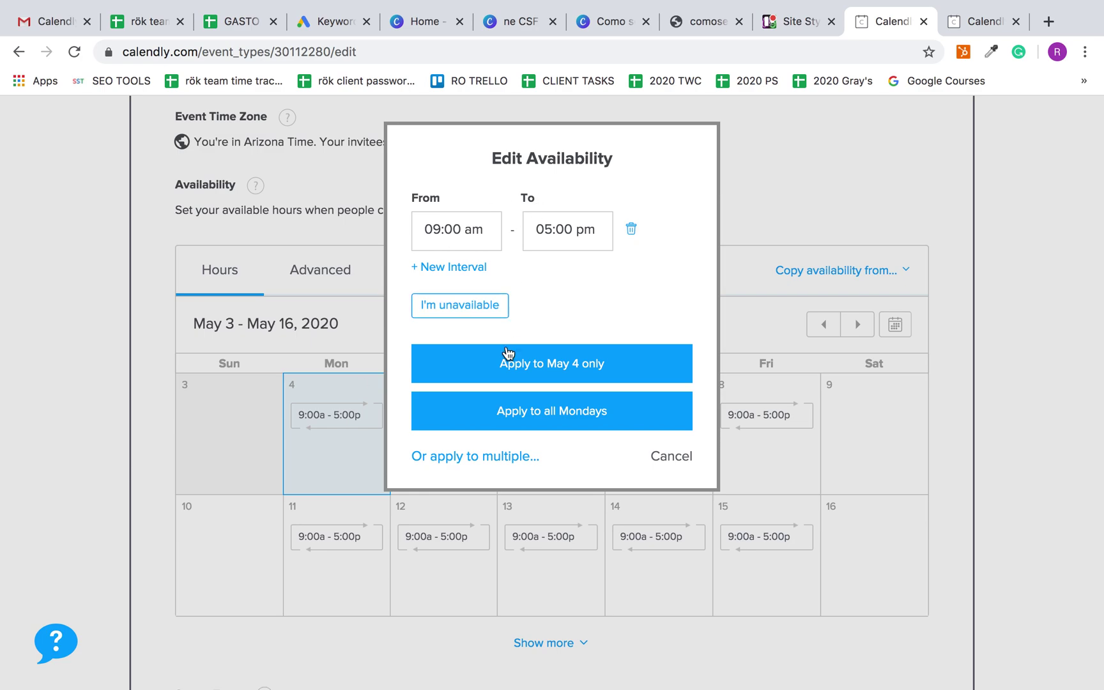
left_click(458, 302)
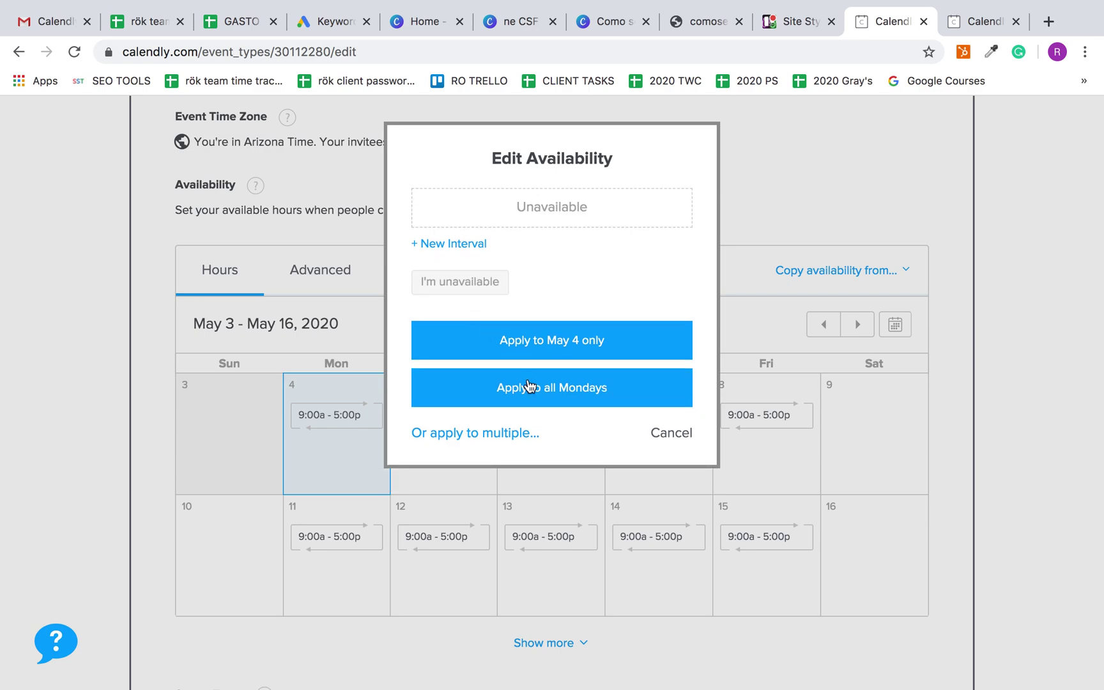
left_click(562, 395)
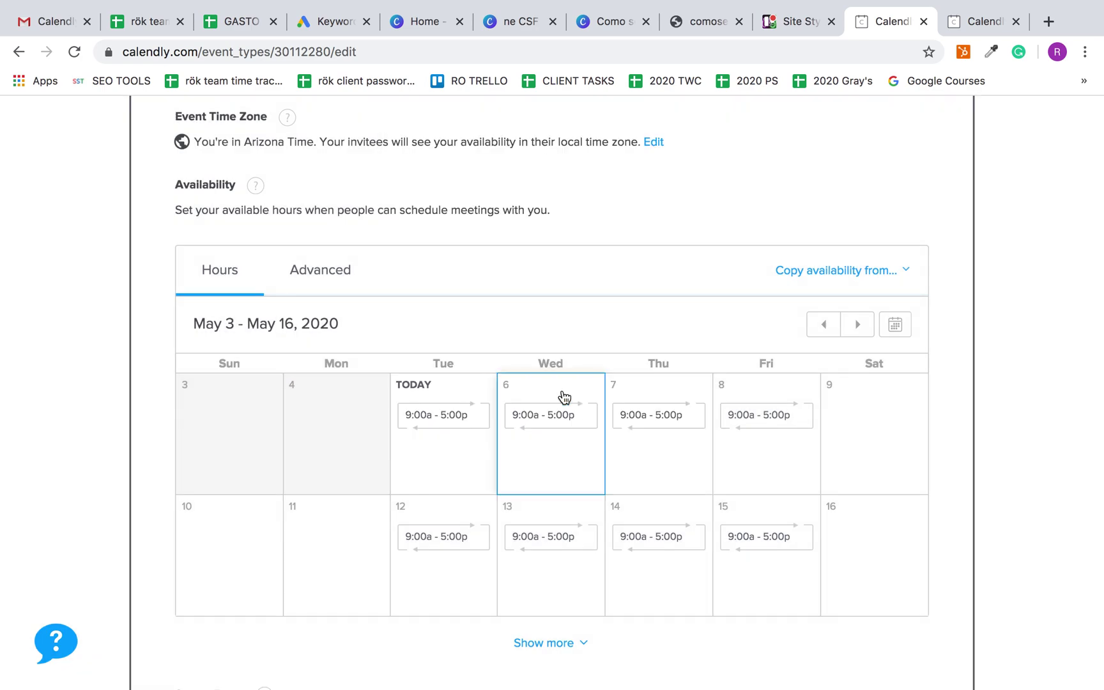
left_click(455, 441)
left_click(456, 305)
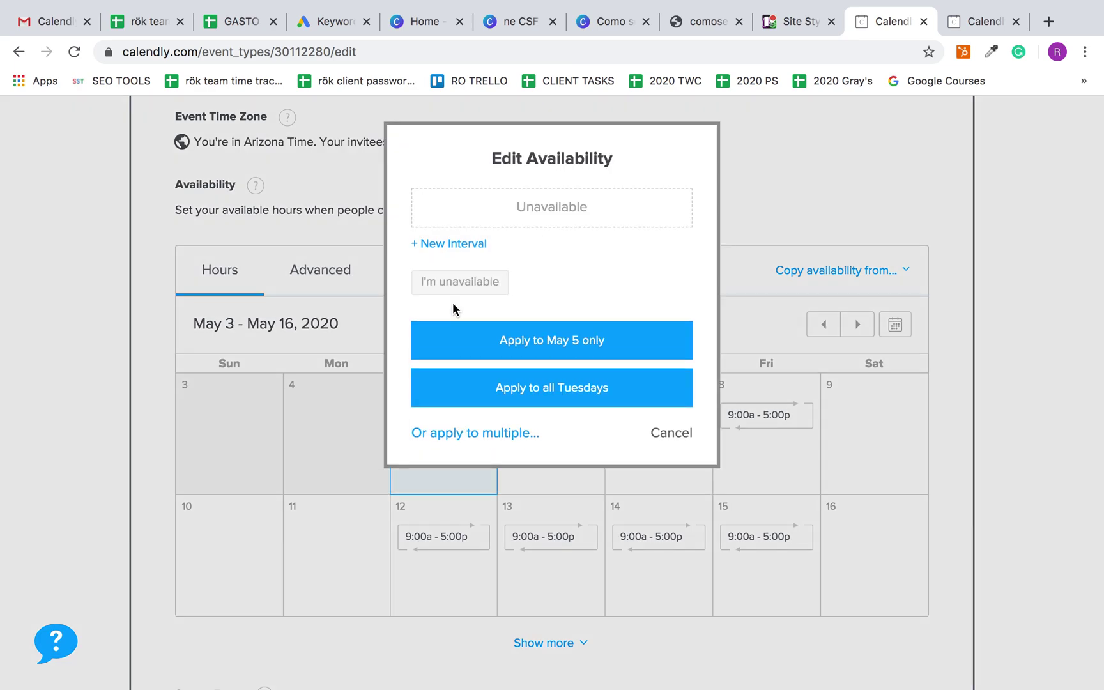
left_click(547, 388)
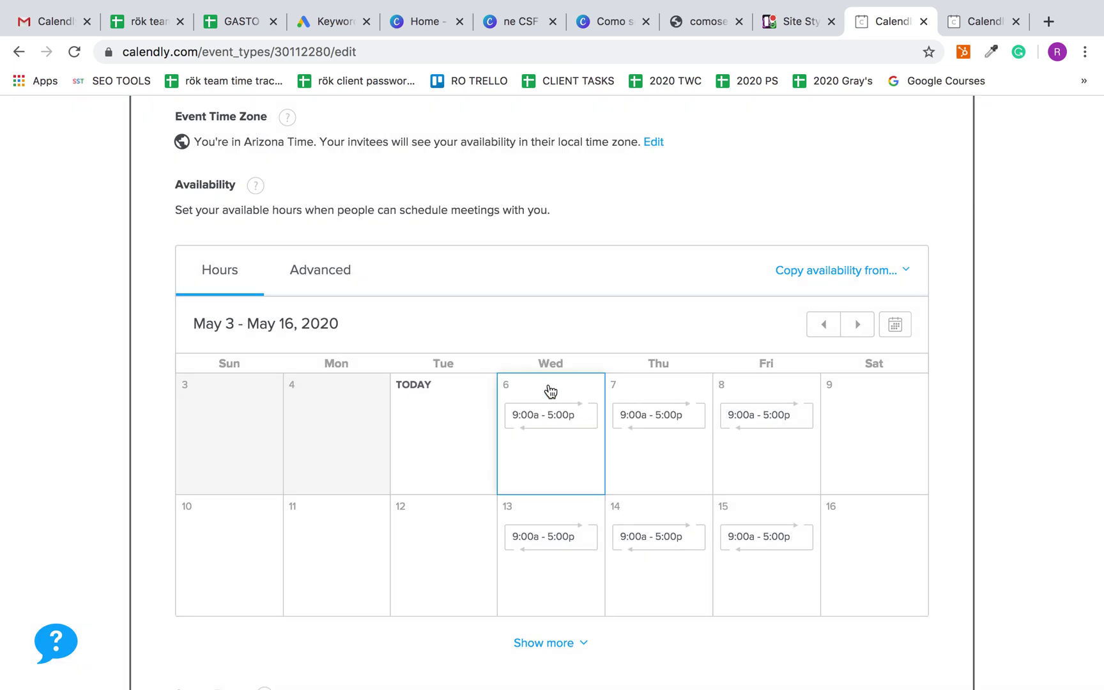
Step: Set Wednesday hours to 11:00 am–12:00 pm and apply to all Wednesdays
left_click(548, 455)
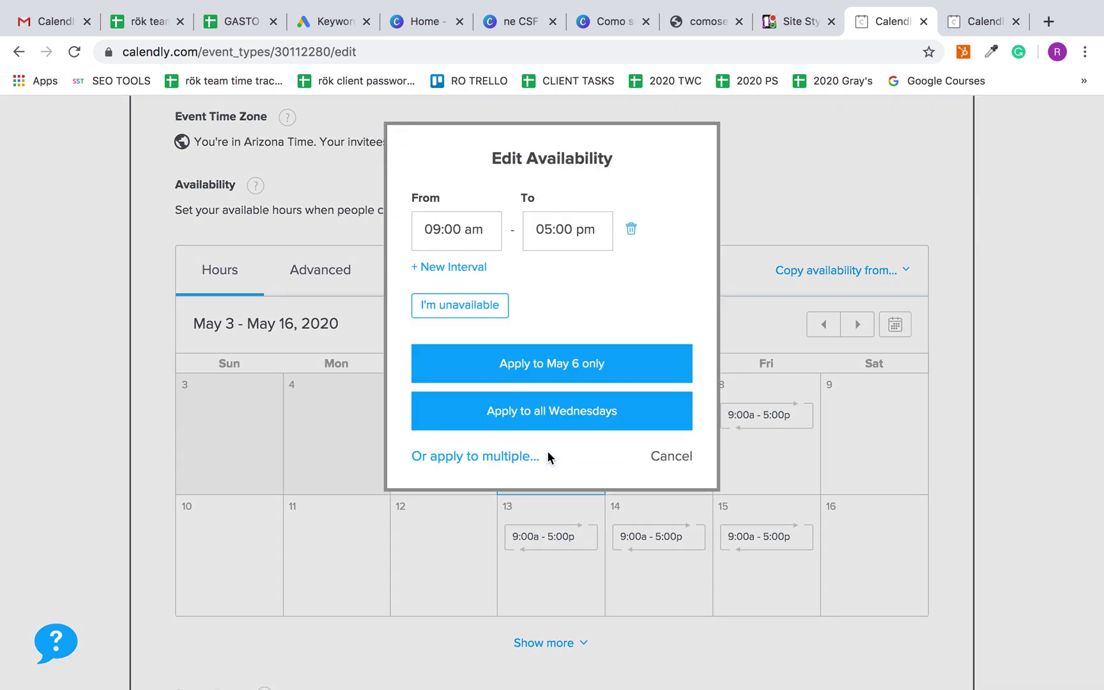
left_click(437, 229)
key("BackSpace")
key("BackSpace")
type("11")
left_click(552, 230)
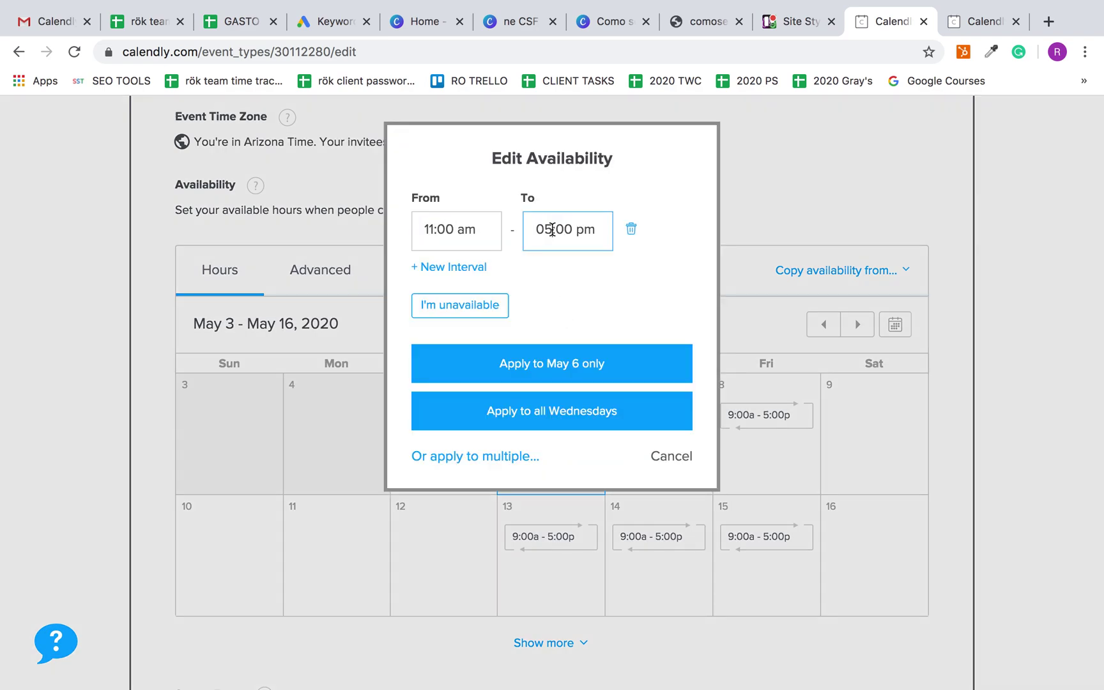
key("BackSpace")
key("BackSpace")
type("12")
left_click(551, 410)
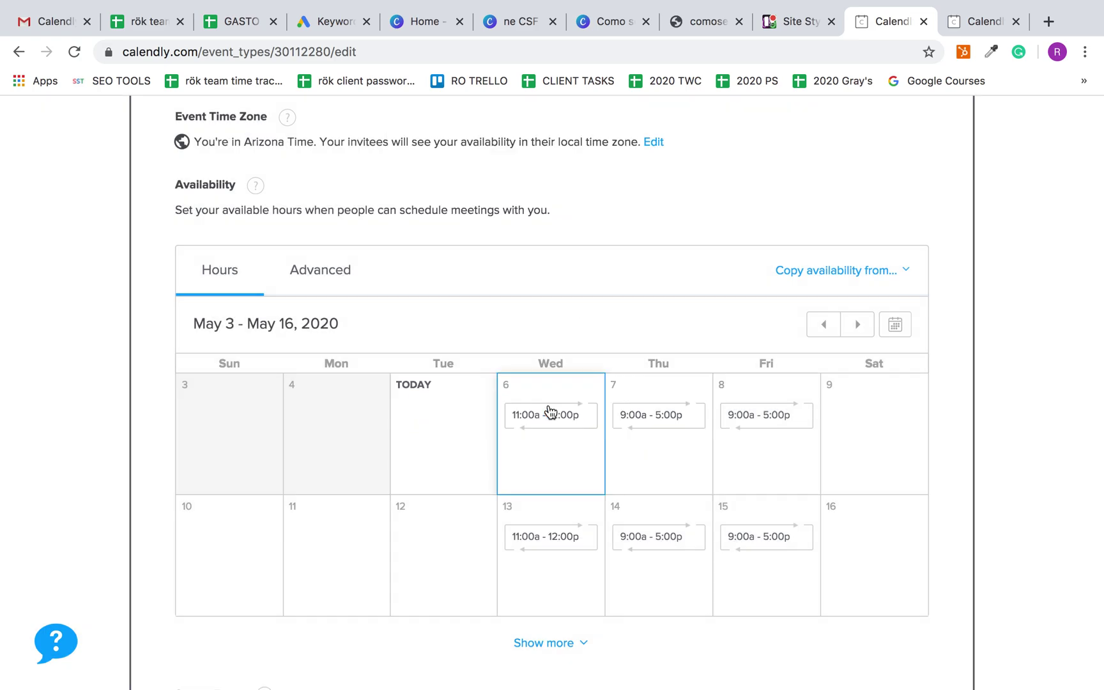
Step: Make every Thursday and Friday unavailable, then save the availability
left_click(671, 458)
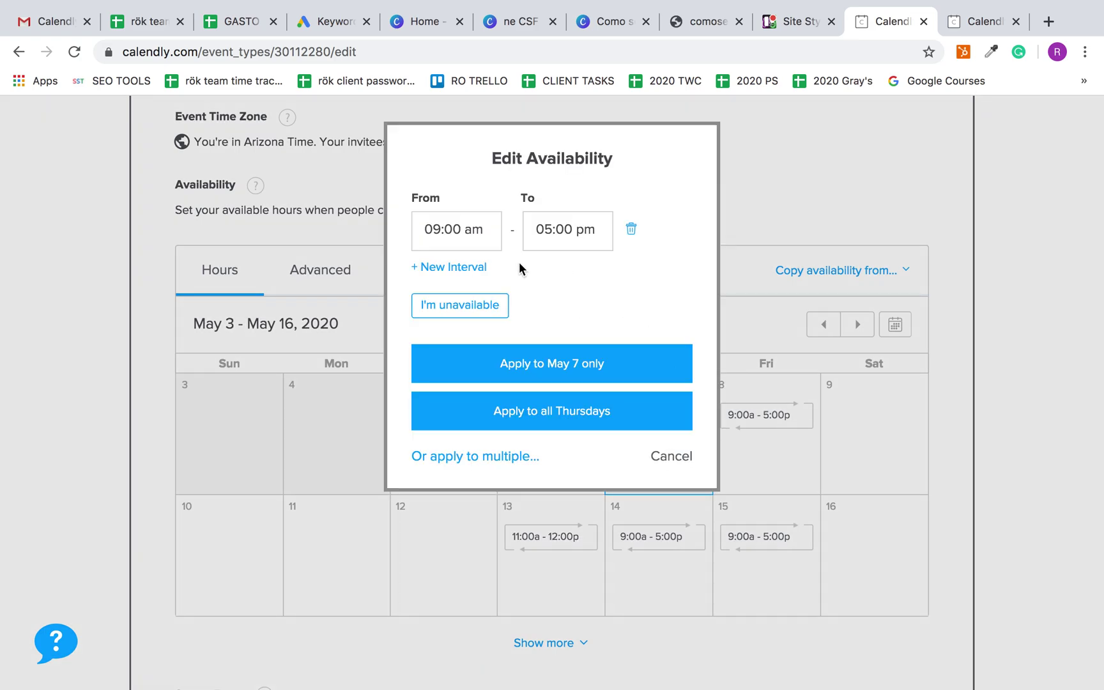
left_click(459, 305)
left_click(575, 403)
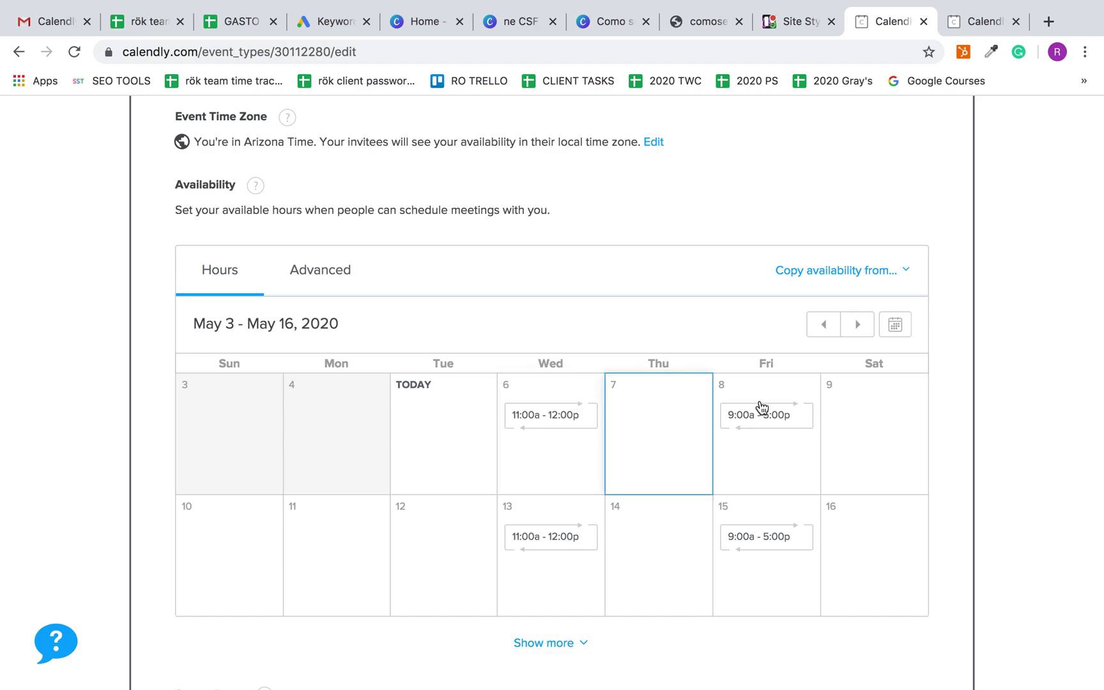
left_click(770, 453)
left_click(459, 304)
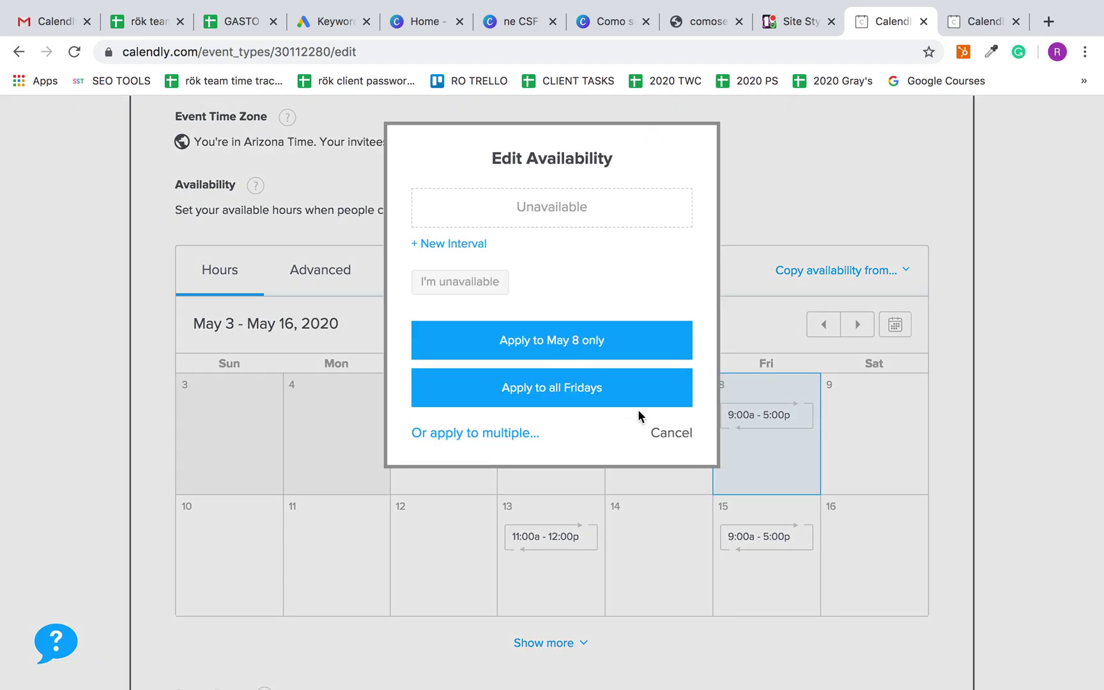
left_click(560, 393)
scroll(757, 523, "down", 2)
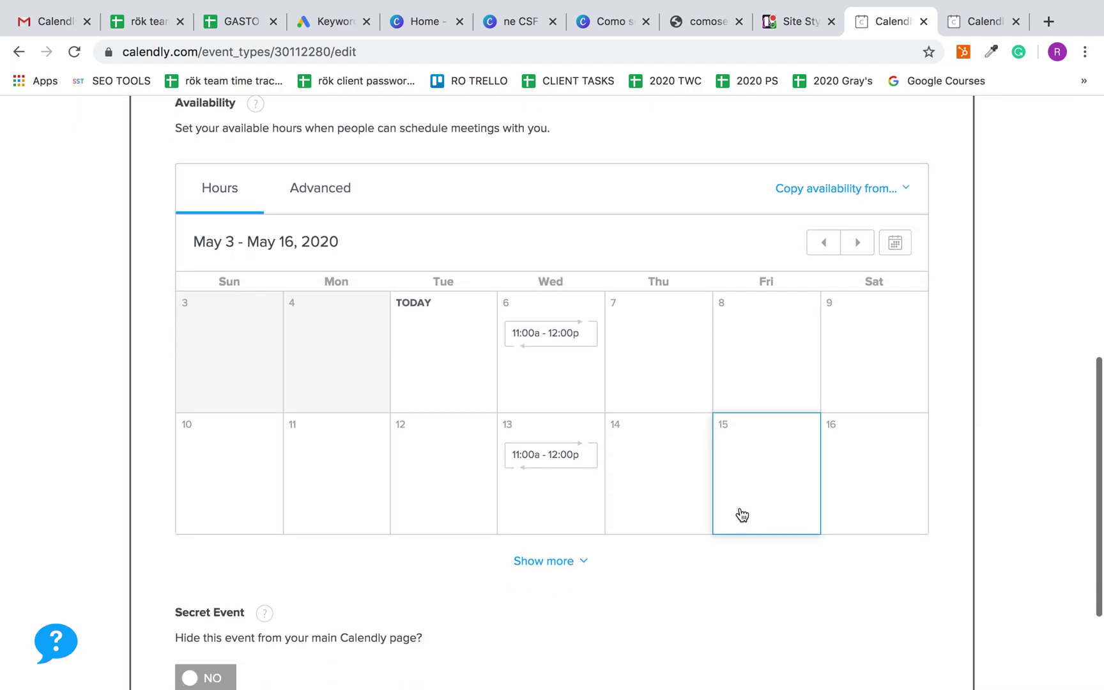
scroll(604, 497, "down", 4)
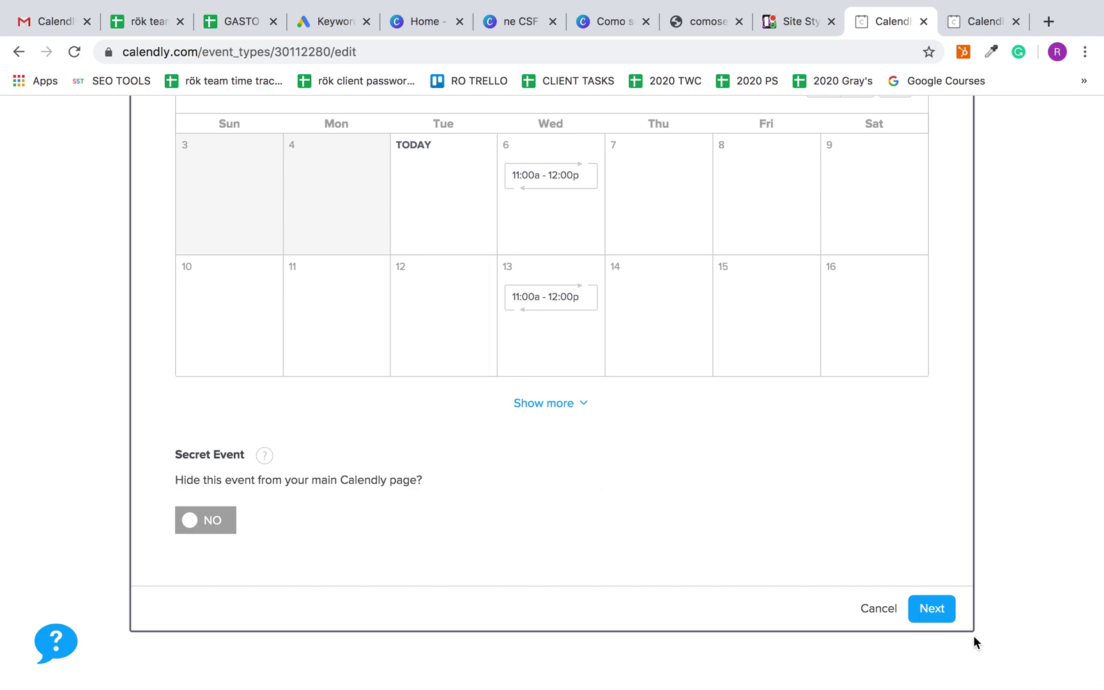
left_click(932, 609)
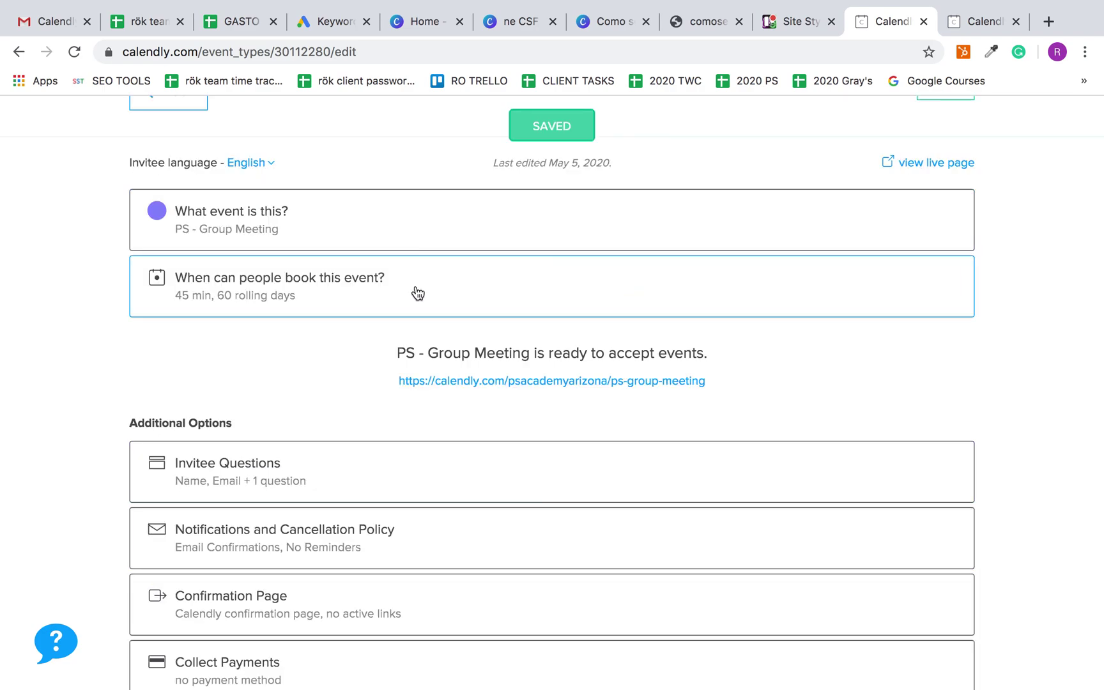
Step: Open Notifications and Cancellation Policy and review the confirmation and cancellation email wording
scroll(671, 290, "down", 3)
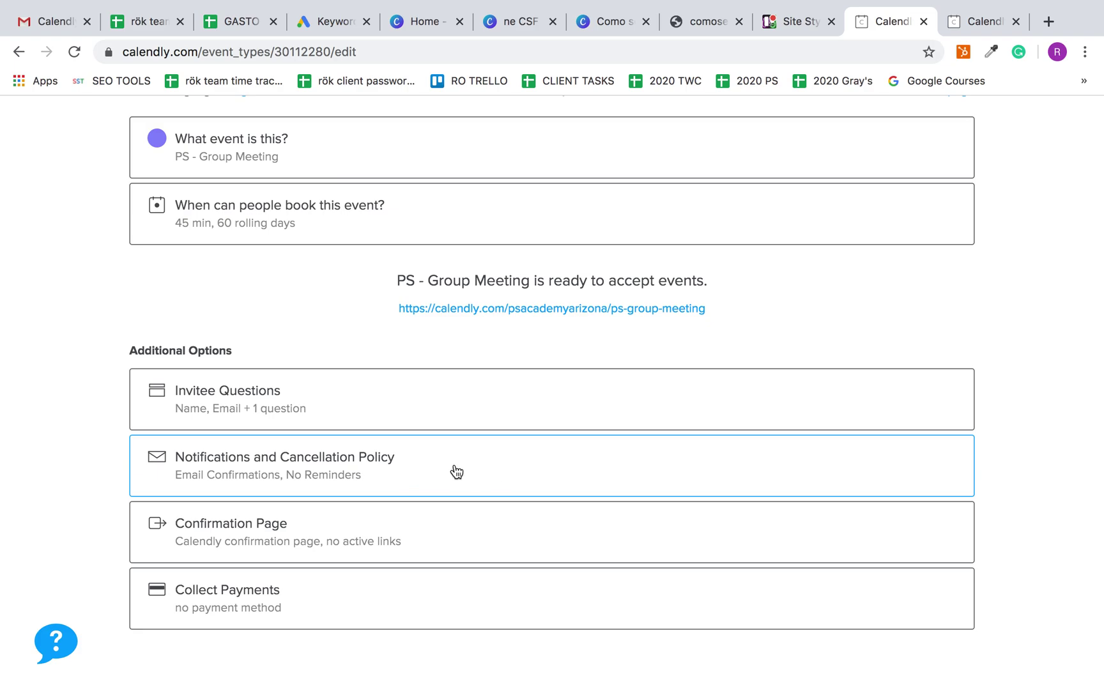
left_click(454, 471)
scroll(844, 531, "down", 3)
scroll(845, 532, "down", 1)
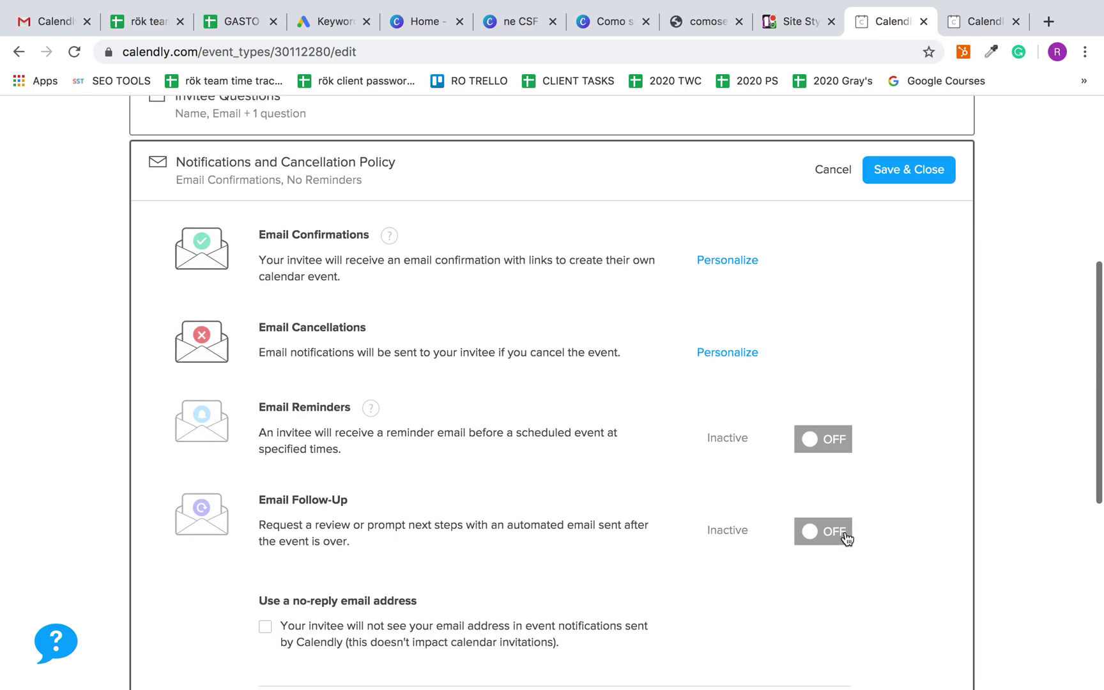
left_click(741, 260)
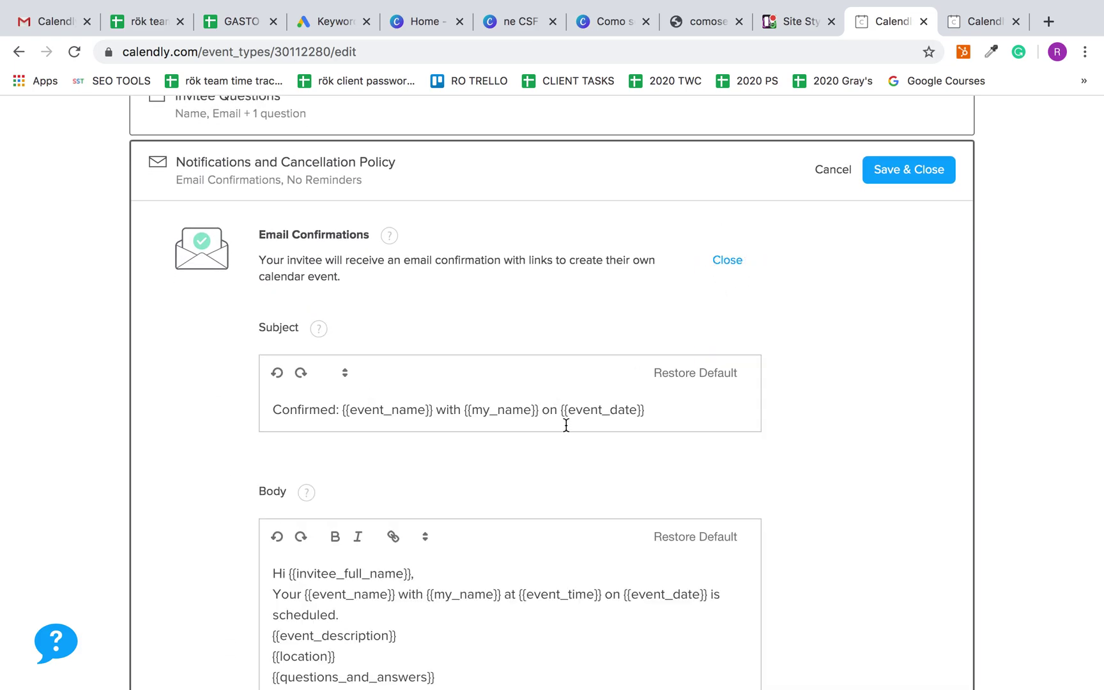
scroll(633, 458, "down", 10)
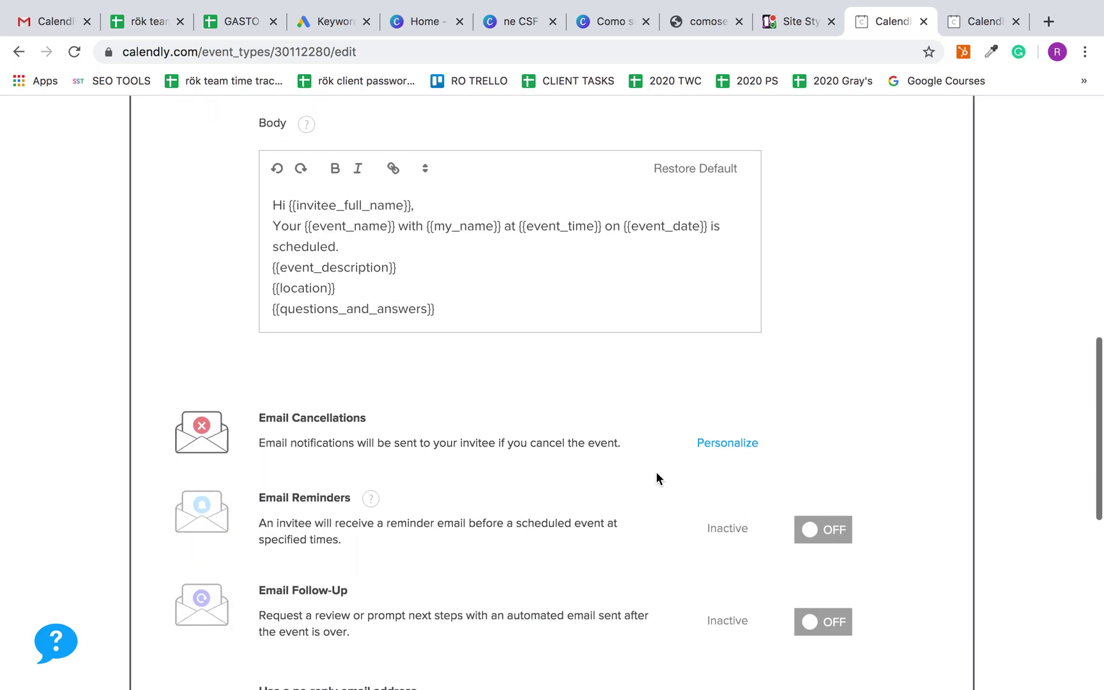
left_click(740, 441)
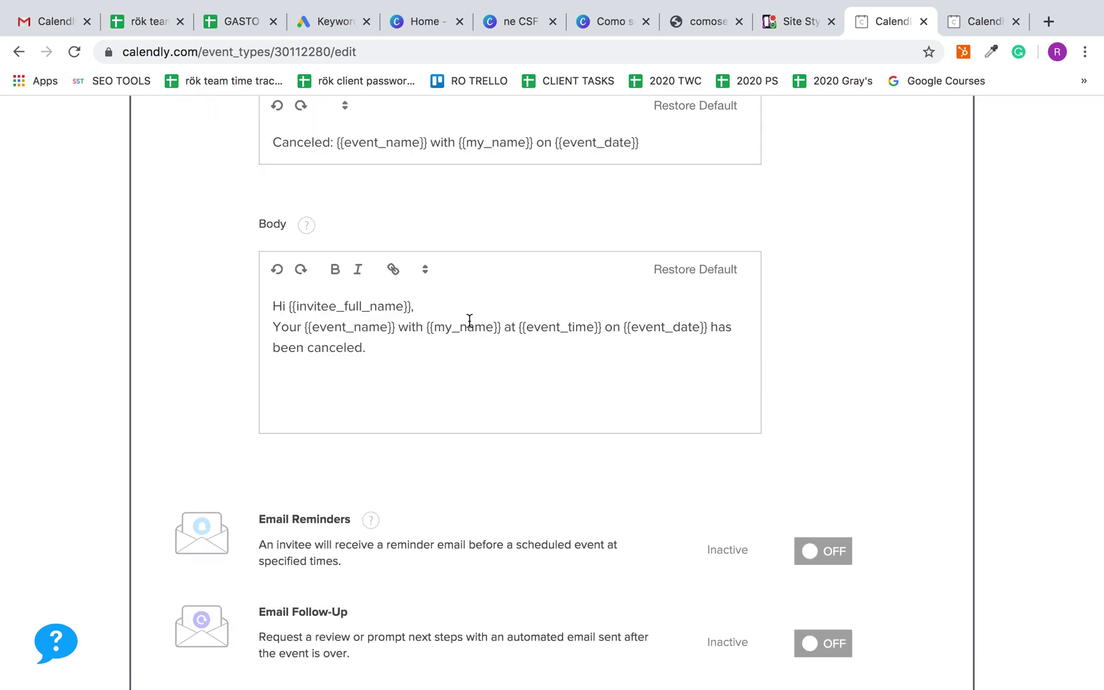
scroll(742, 451, "down", 1)
scroll(742, 455, "down", 4)
Step: Turn on email reminders sent 24 hours before the event and save
left_click(796, 353)
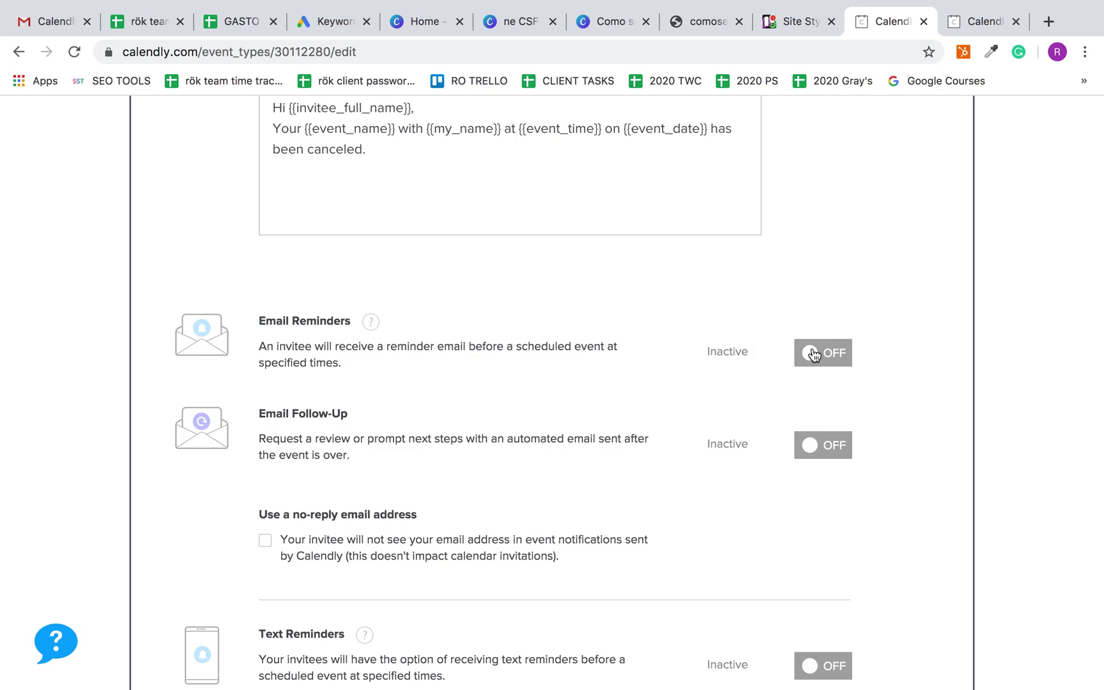
left_click(718, 351)
scroll(545, 556, "down", 5)
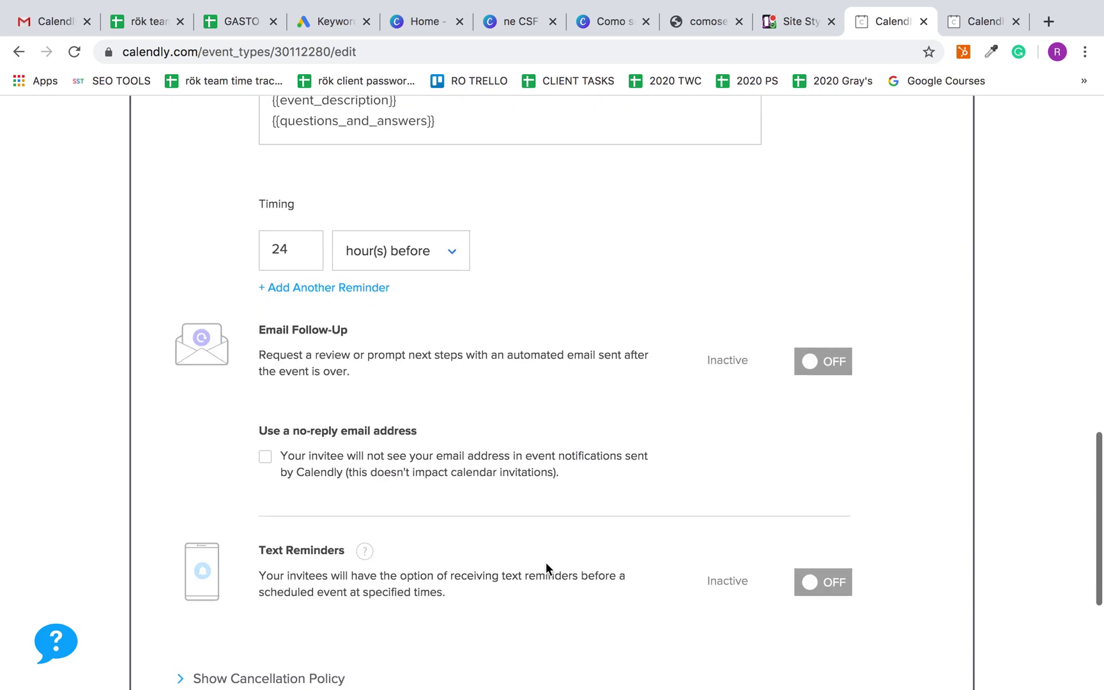
scroll(757, 233, "up", 3)
scroll(624, 503, "down", 5)
scroll(639, 467, "down", 3)
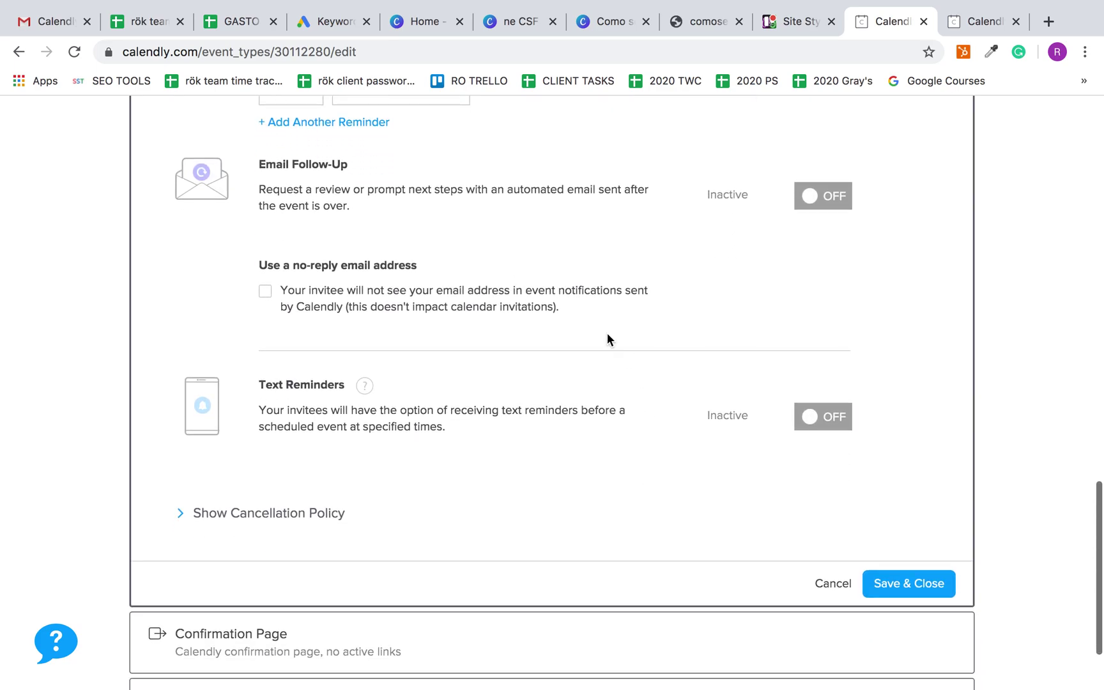
left_click(915, 586)
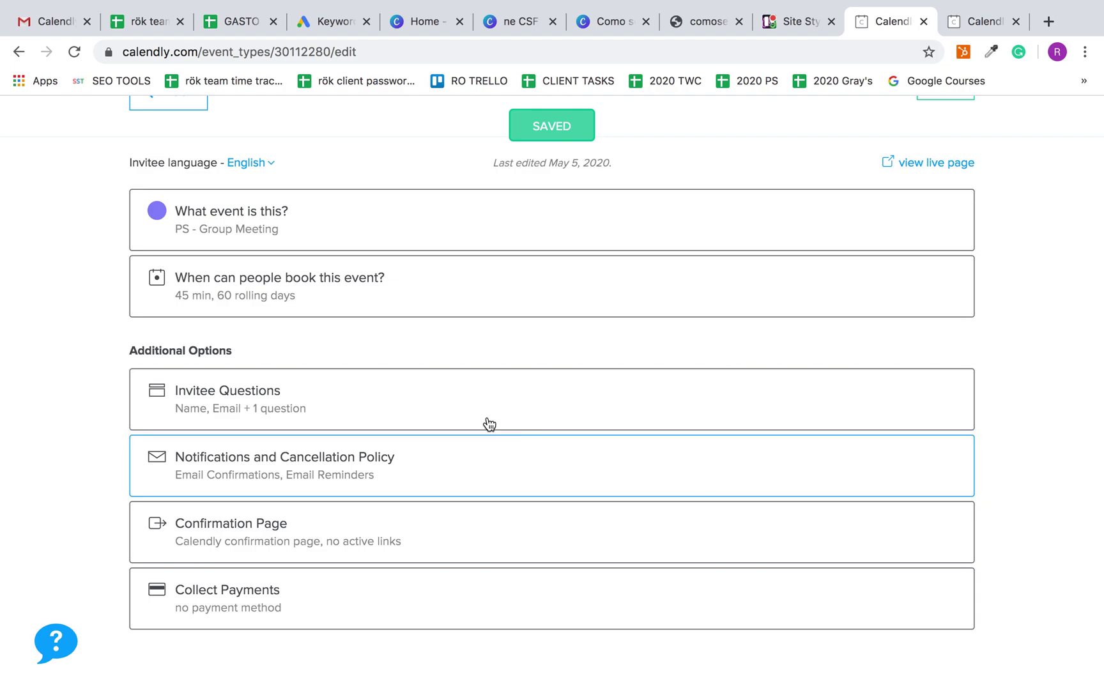
left_click(444, 523)
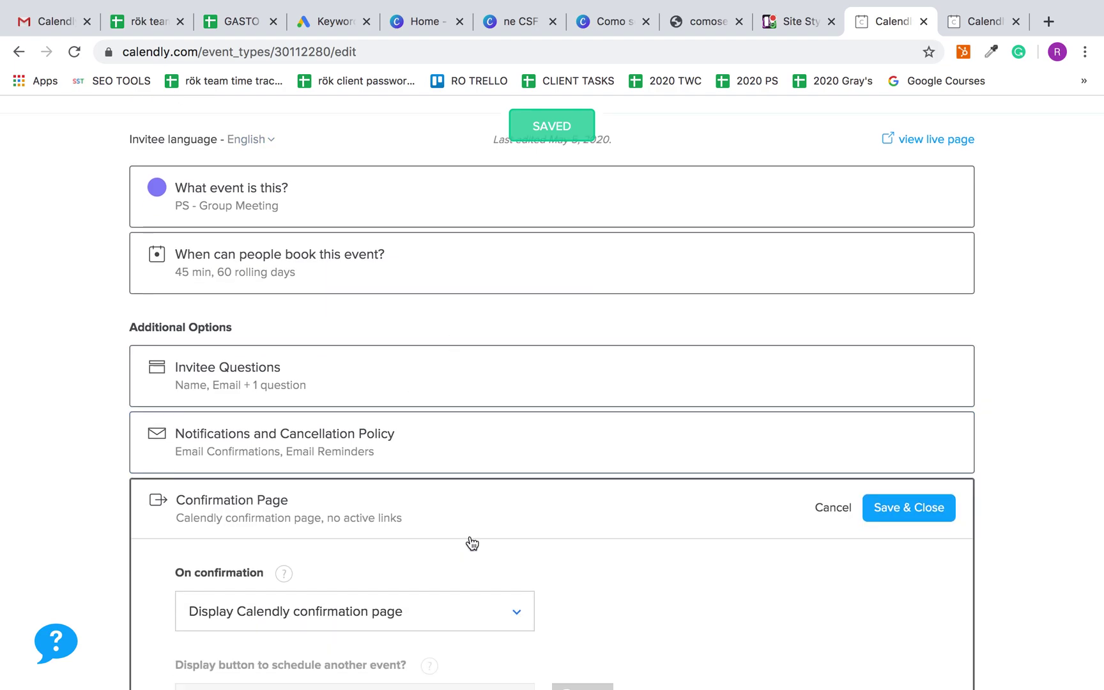
Step: Redirect invitees to psacademyarizona.com/thank-you after confirmation and save
left_click(388, 321)
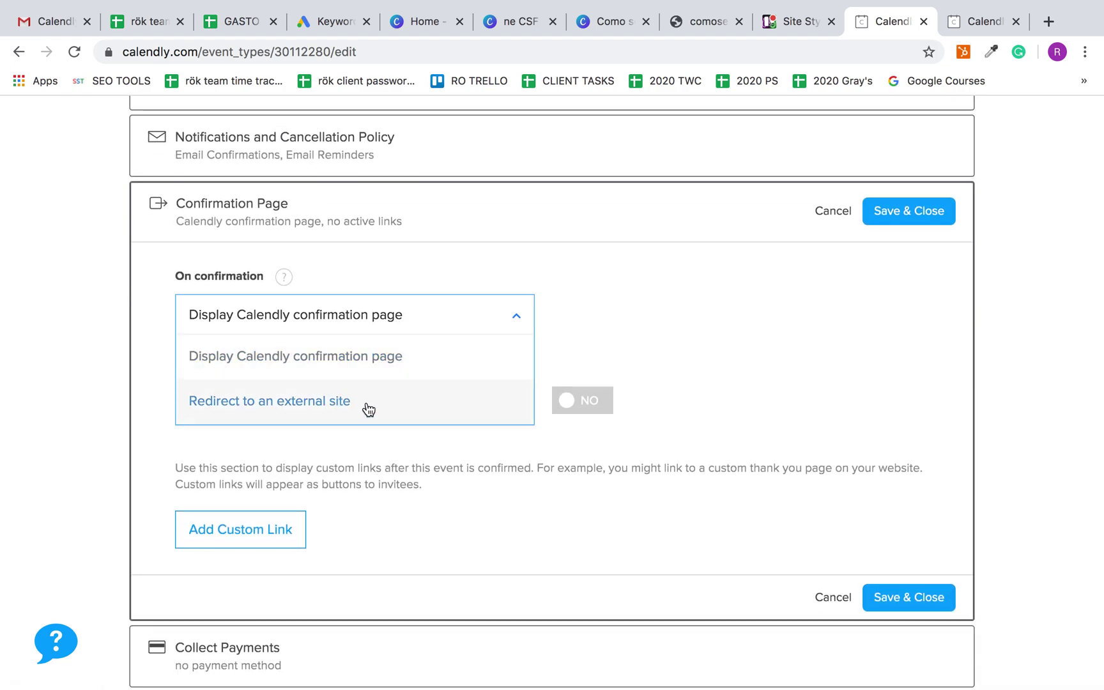
left_click(370, 402)
left_click(328, 402)
type("psacade")
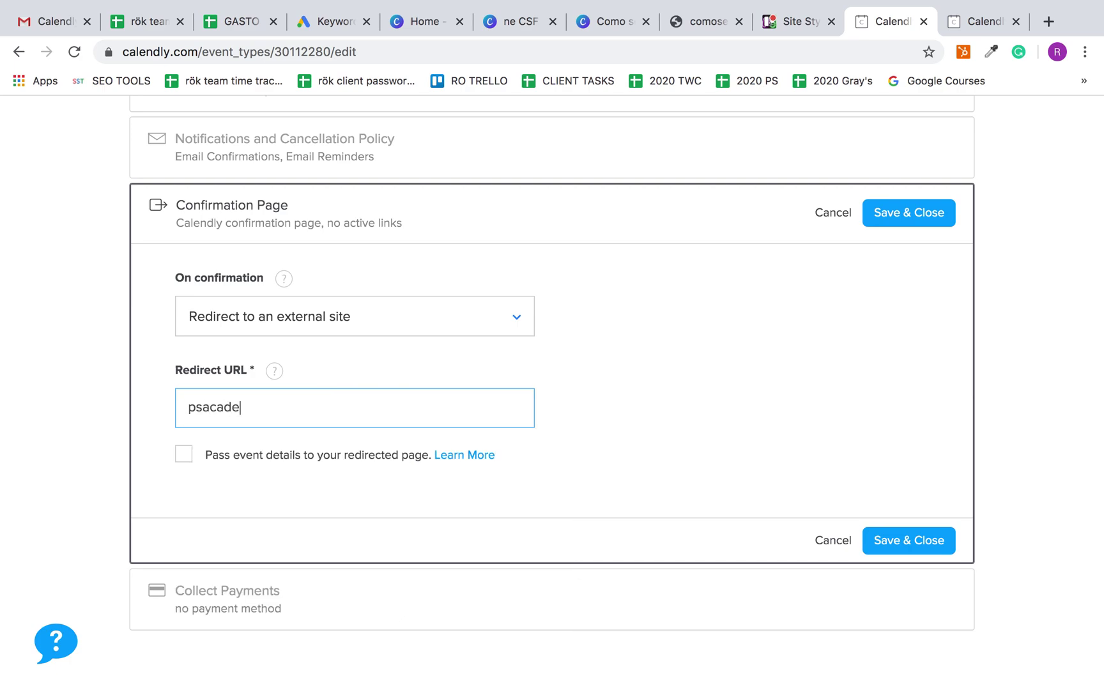
type("myarizona.com/")
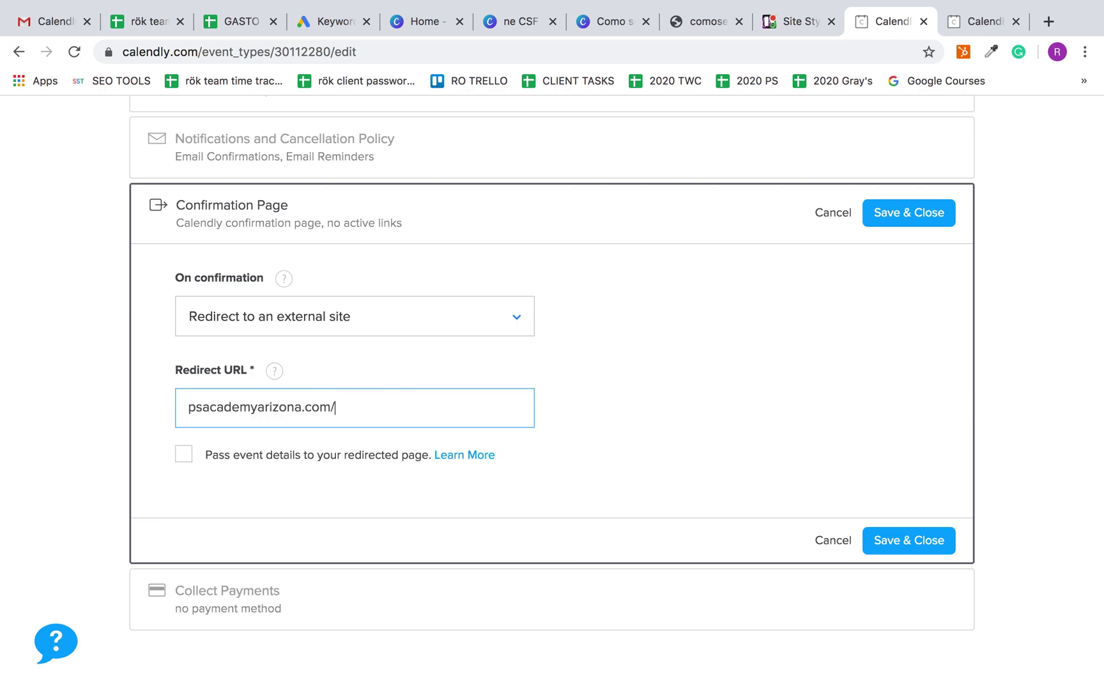
type("than")
left_click(912, 545)
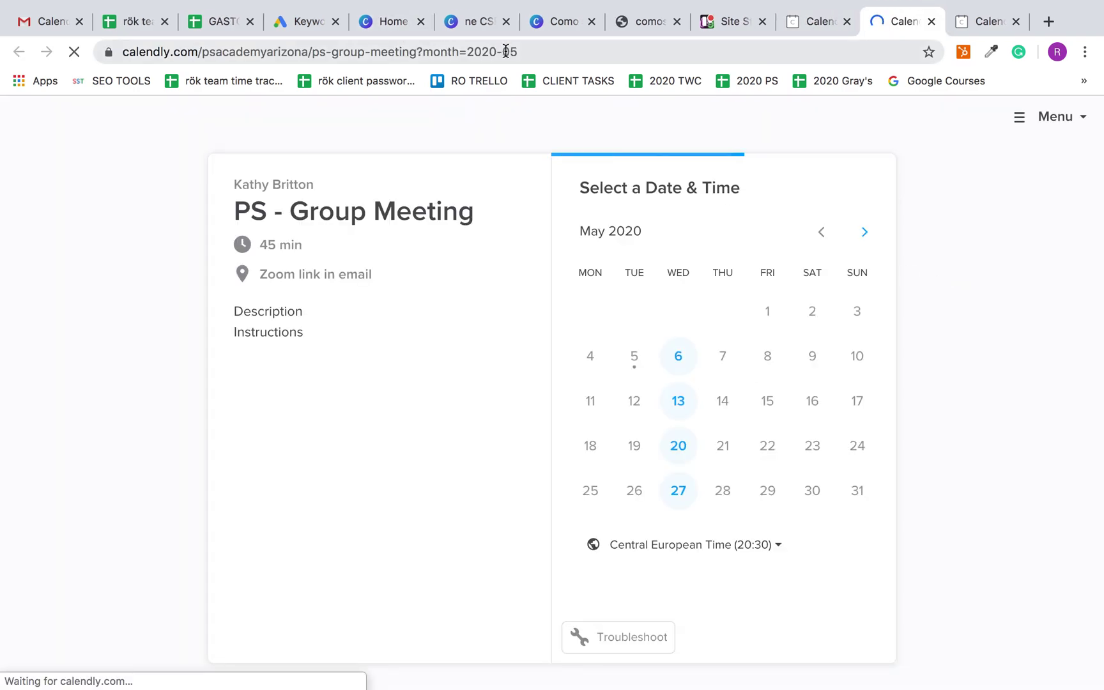
Step: Inspect the live PS - Group Meeting page address, then return to the dashboard tab
left_click(505, 52)
left_click(394, 51)
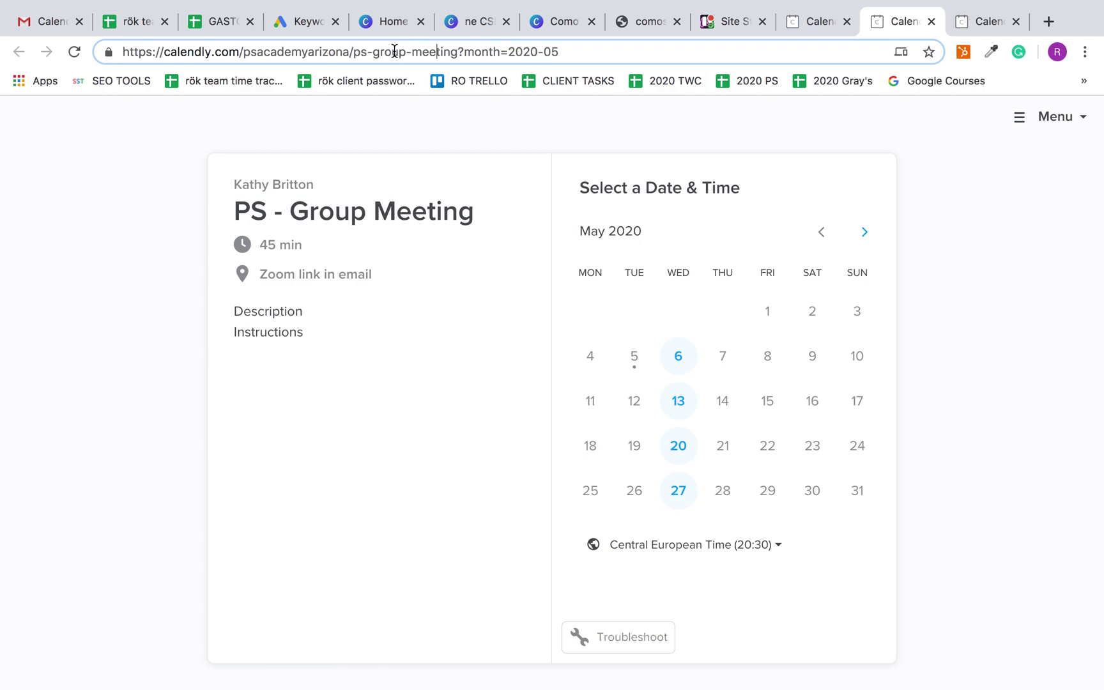
left_click(458, 51)
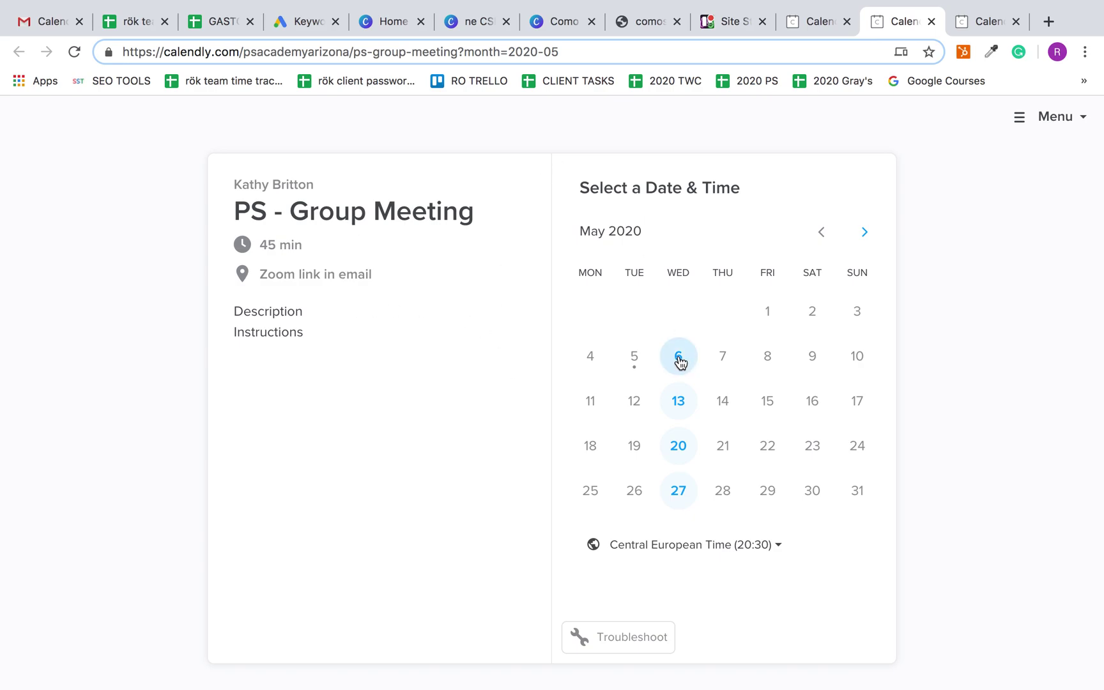
left_click(790, 23)
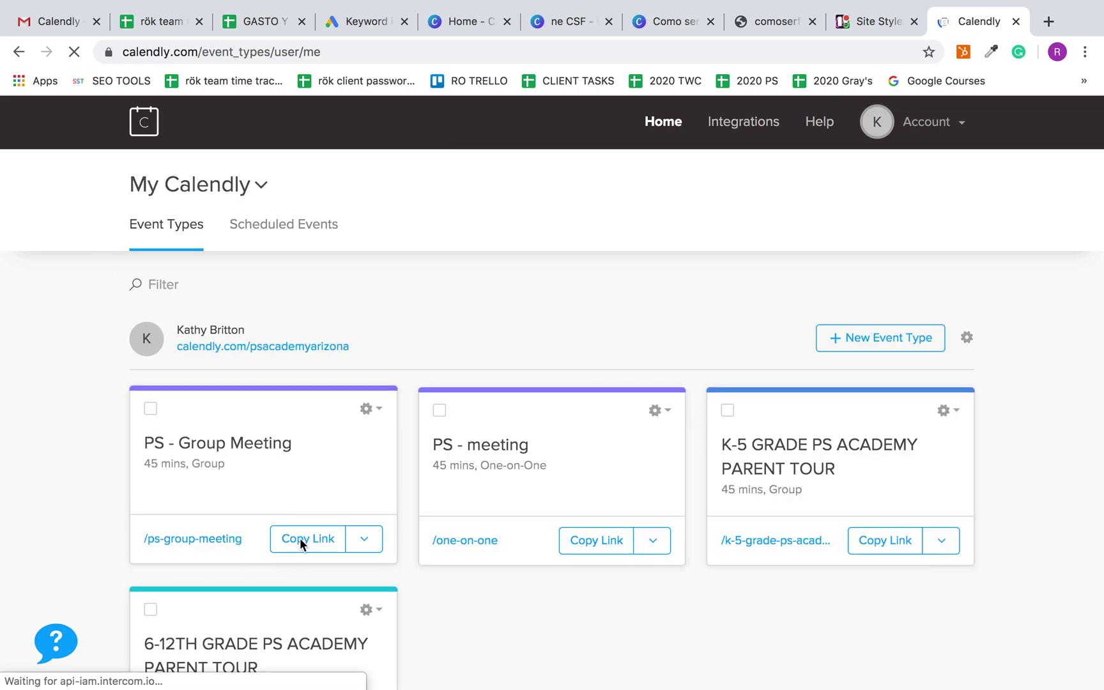
Step: Copy the booking links from the PS - Group Meeting and PS - meeting cards
left_click(301, 544)
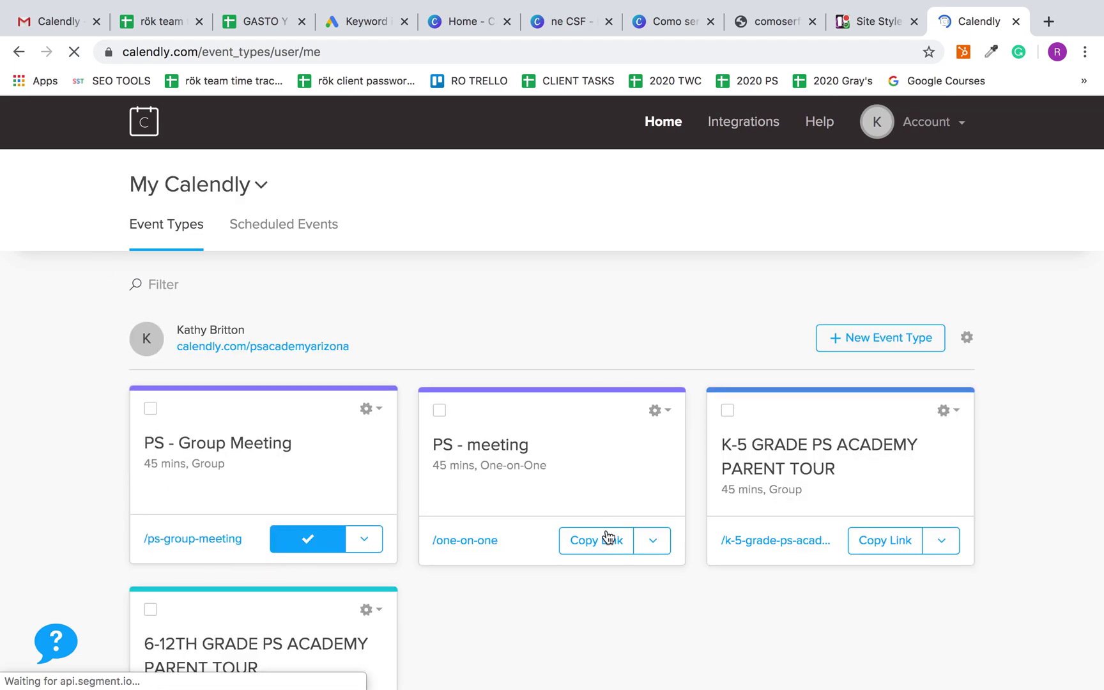
left_click(595, 551)
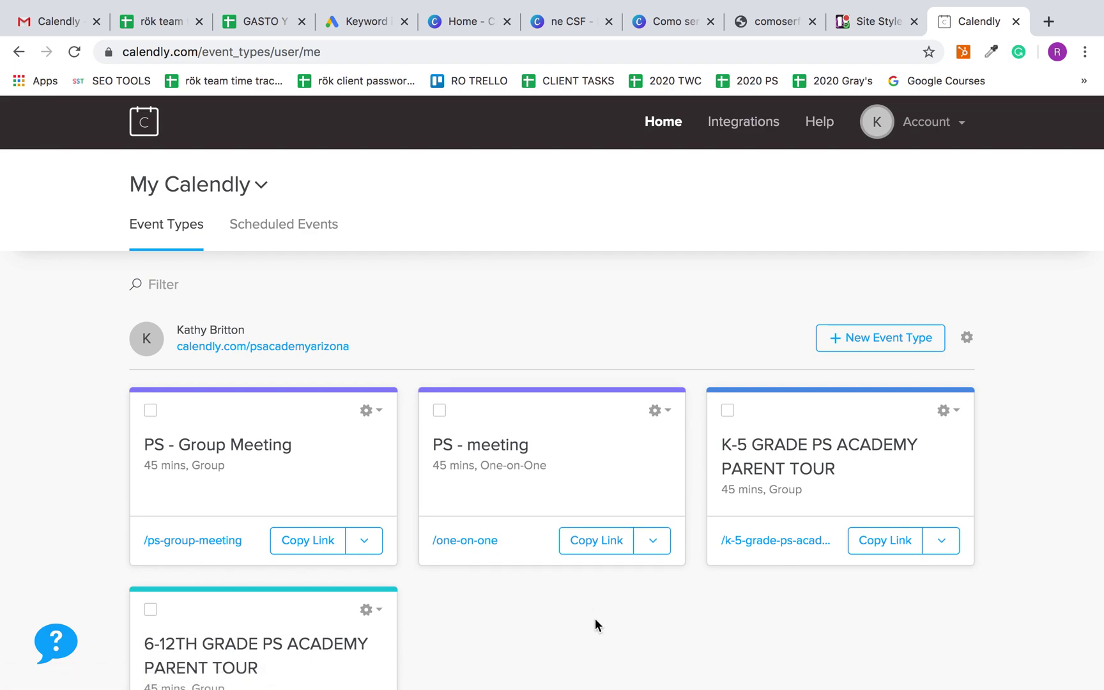
scroll(596, 620, "down", 3)
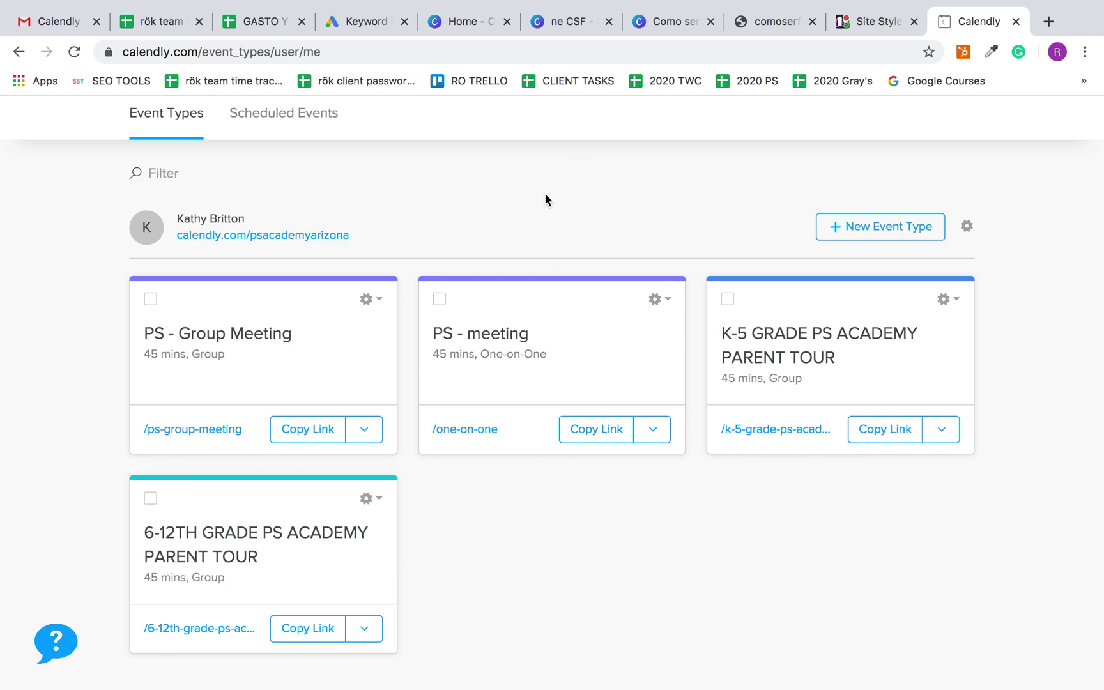
mouse_move(698, 3)
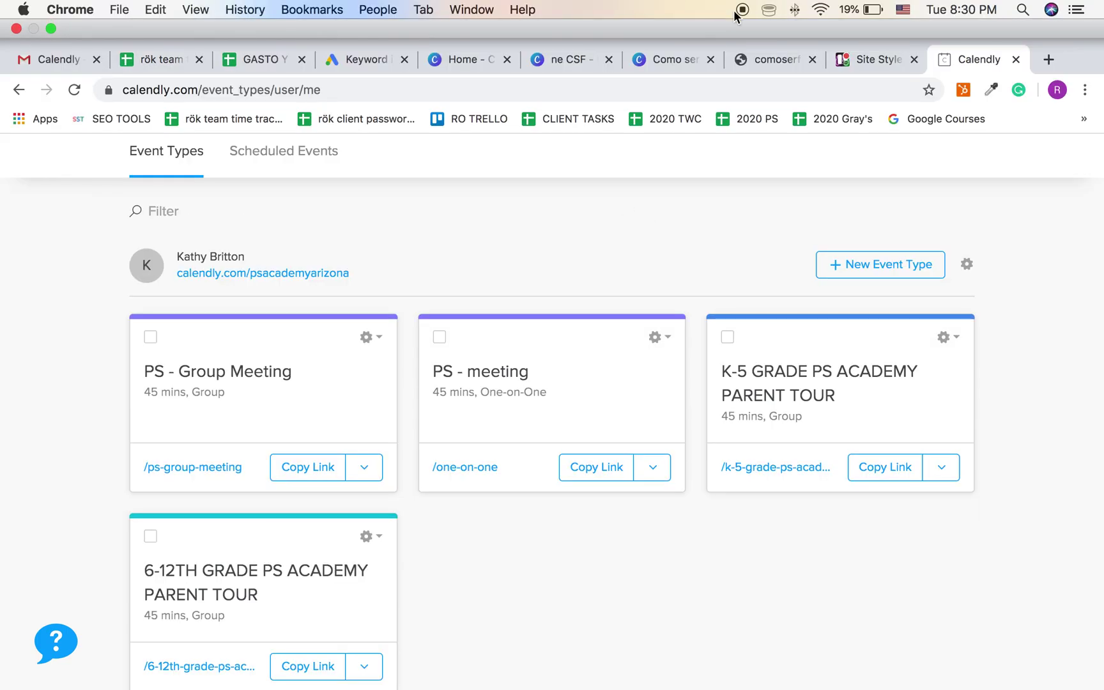